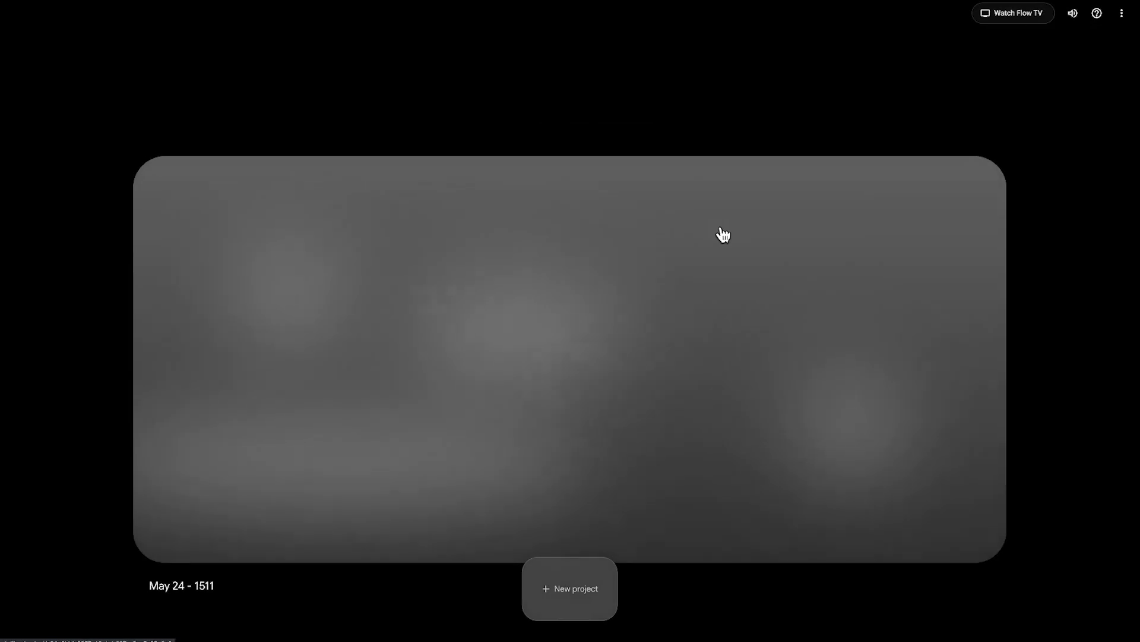
- Start a new Flow project set to Ingredients to Video mode
{"action": "left_click", "coordinate": [570, 588]}
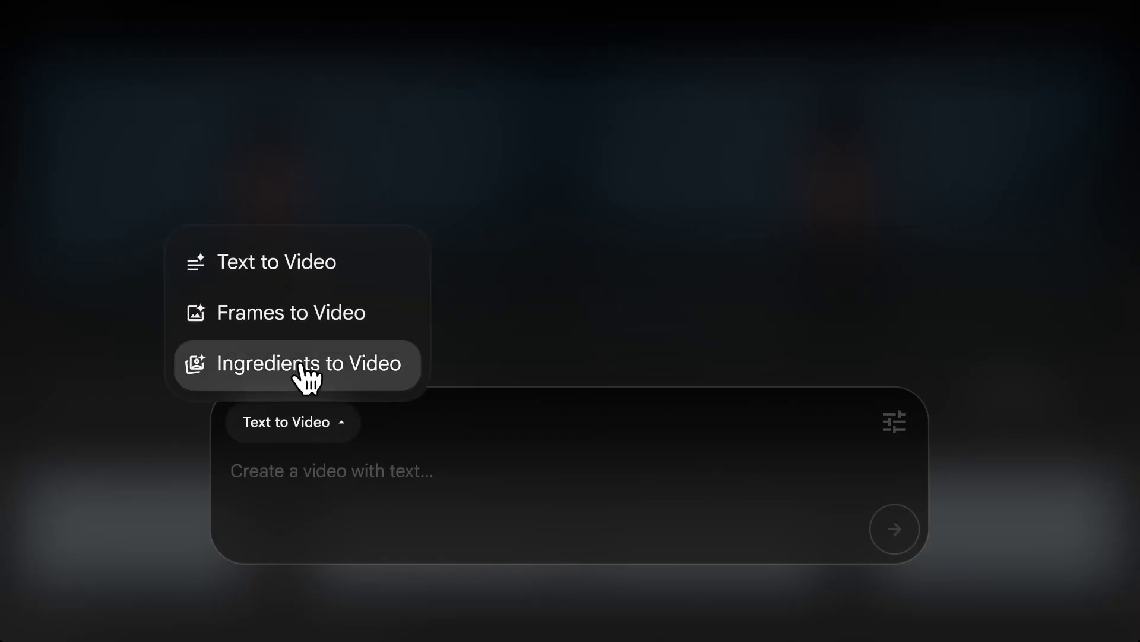
{"action": "left_click", "coordinate": [306, 375]}
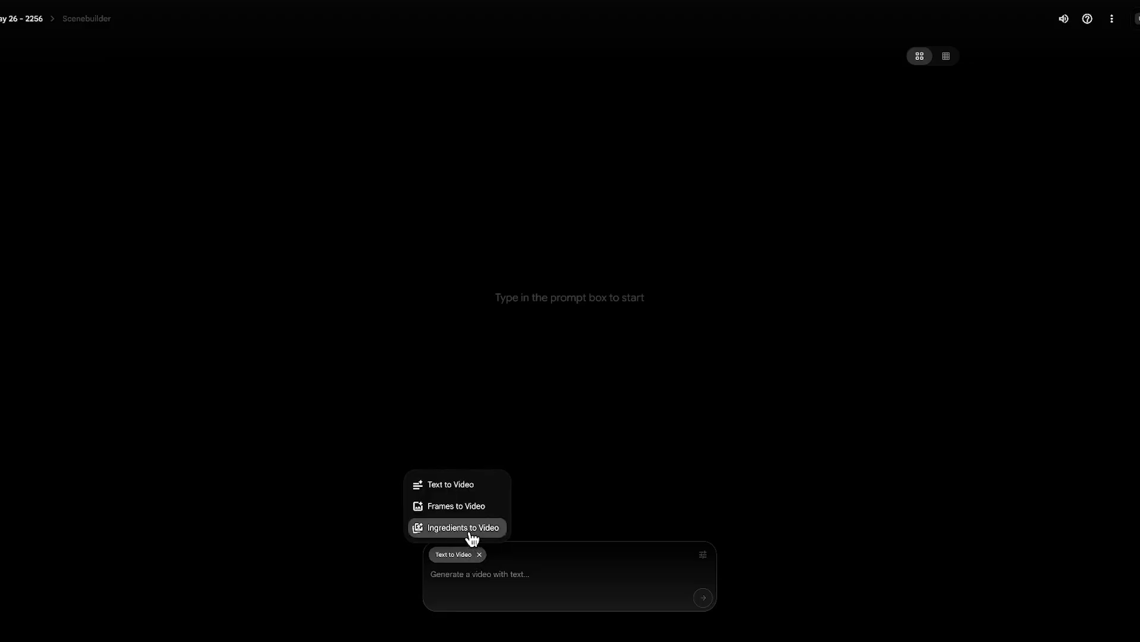
{"action": "left_click", "coordinate": [470, 529]}
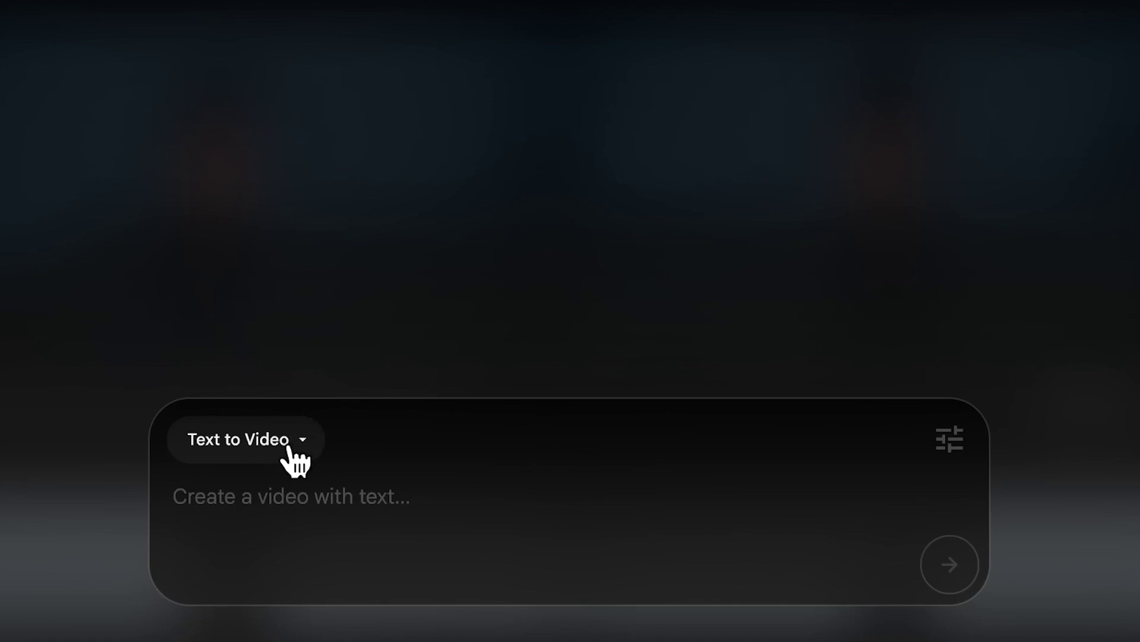
{"action": "left_click", "coordinate": [285, 444]}
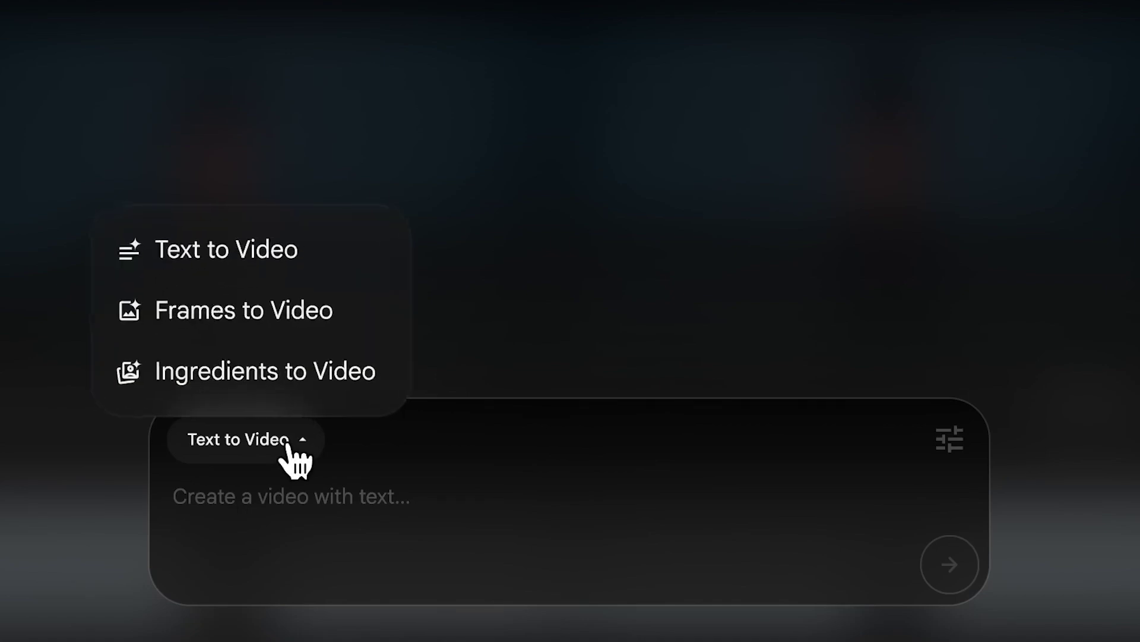
{"action": "left_click", "coordinate": [255, 371]}
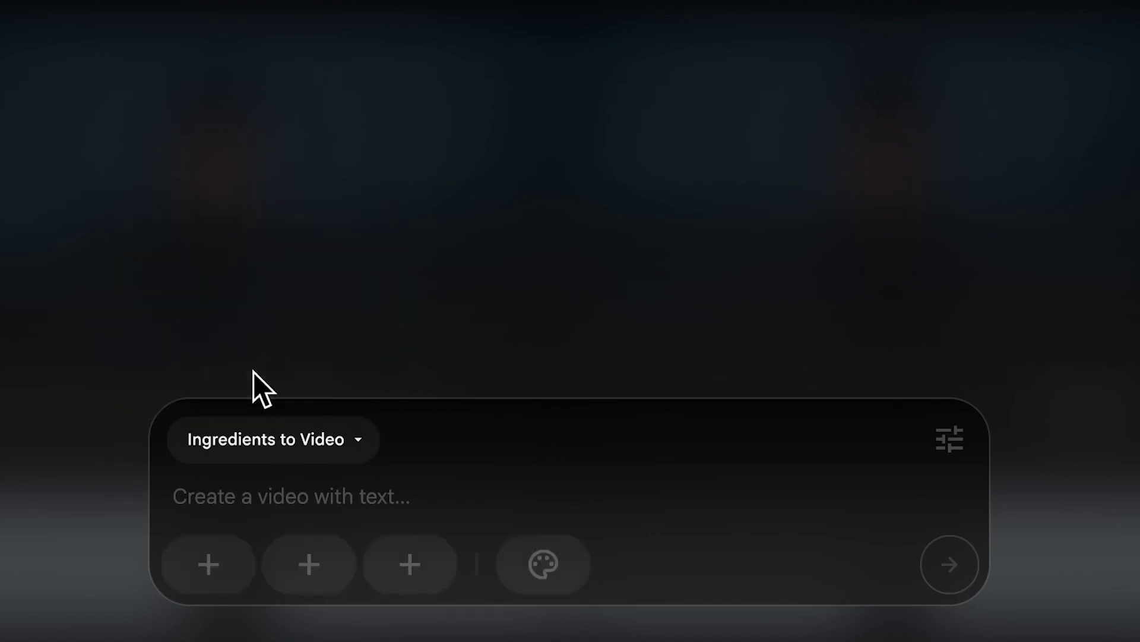
- Add the woman image as an ingredient, type the glass-torso cab prompt, and generate
{"action": "left_click", "coordinate": [209, 570]}
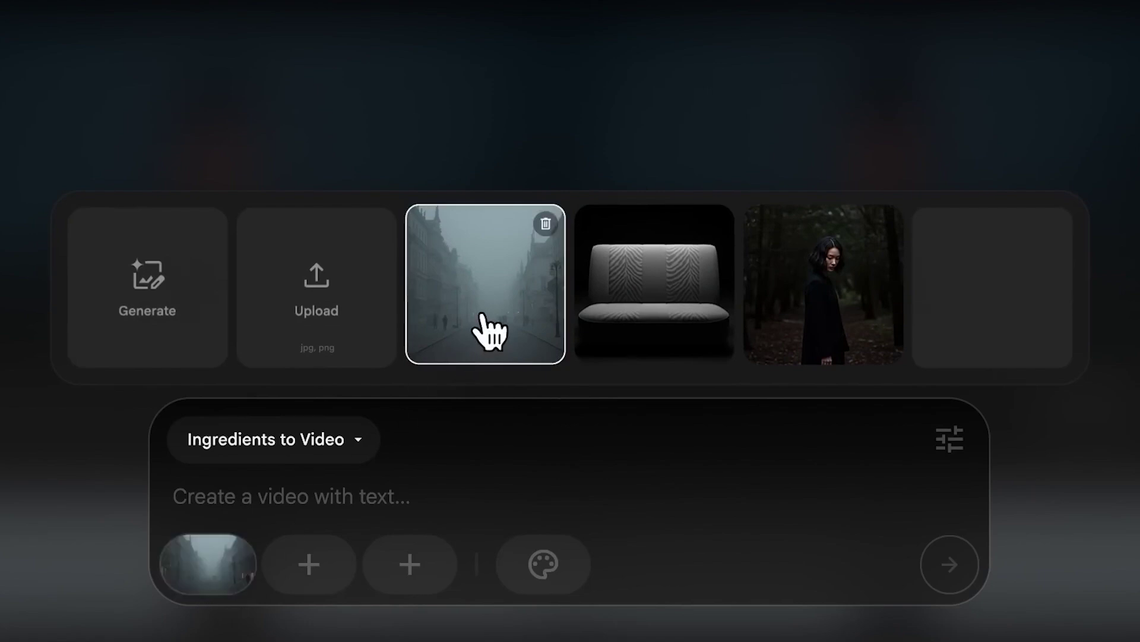
{"action": "left_click", "coordinate": [792, 321]}
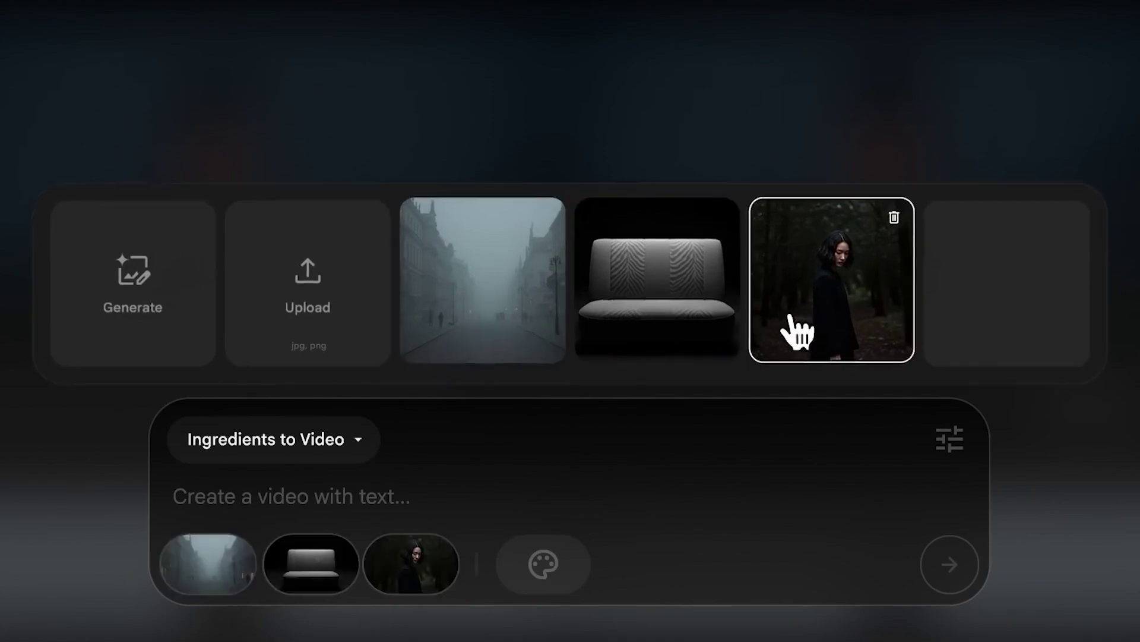
{"action": "type", "text": "so containing reddish-orange lava-like blobs rides in the back of a cab"}
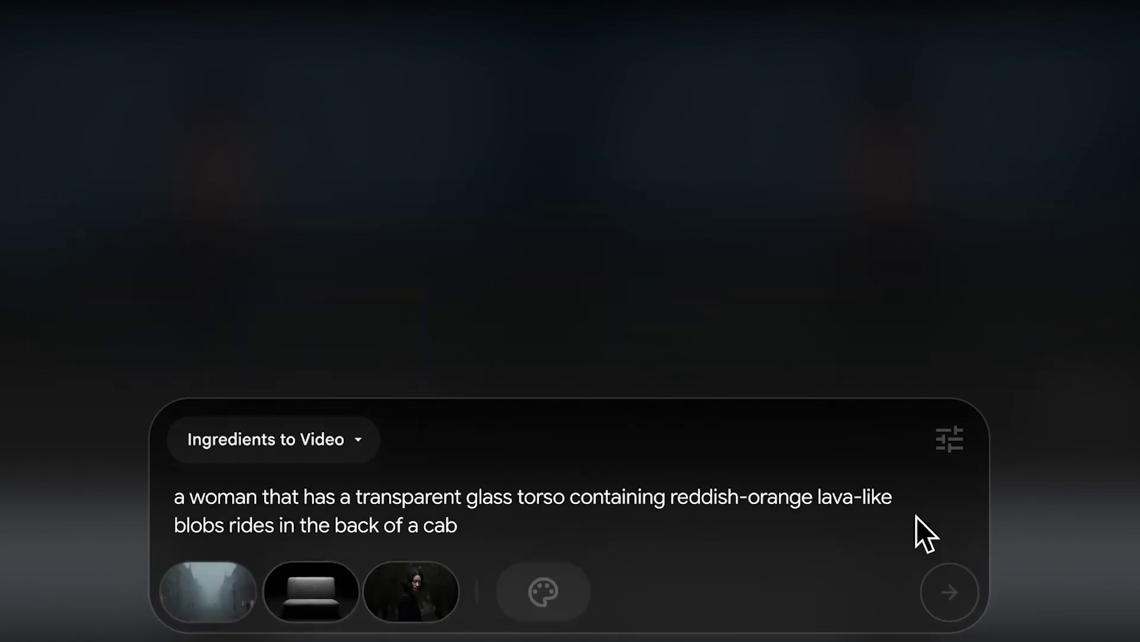
{"action": "left_click", "coordinate": [949, 588]}
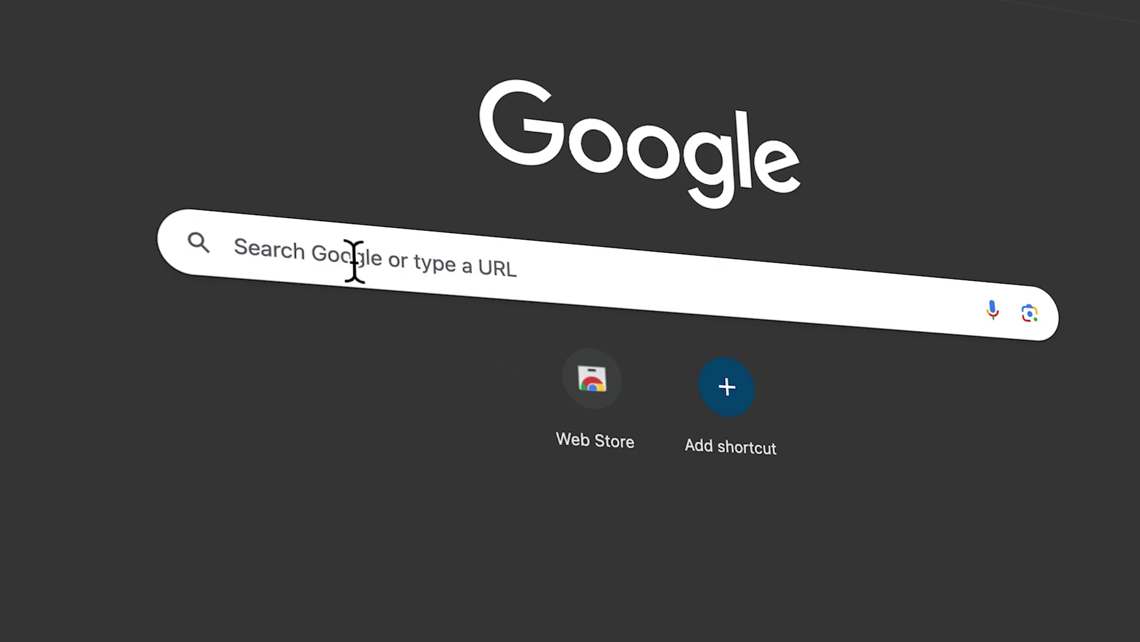
- Search Google for Whisk and go to the Whisk site
{"action": "left_click", "coordinate": [354, 261]}
{"action": "type", "text": "Whisk"}
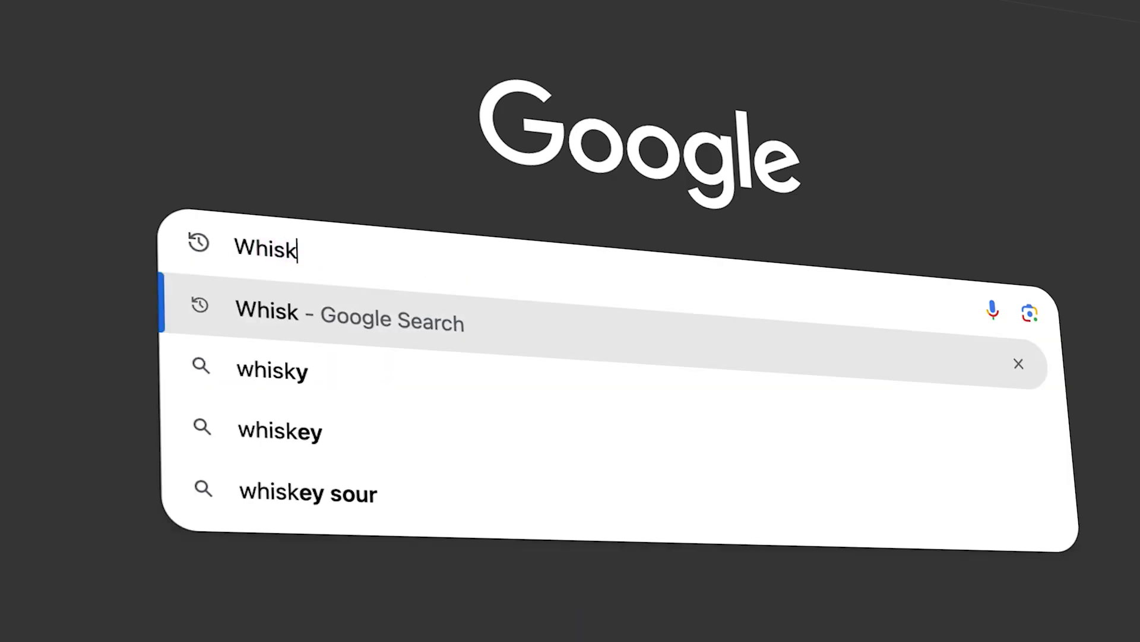
{"action": "key", "text": "Escape"}
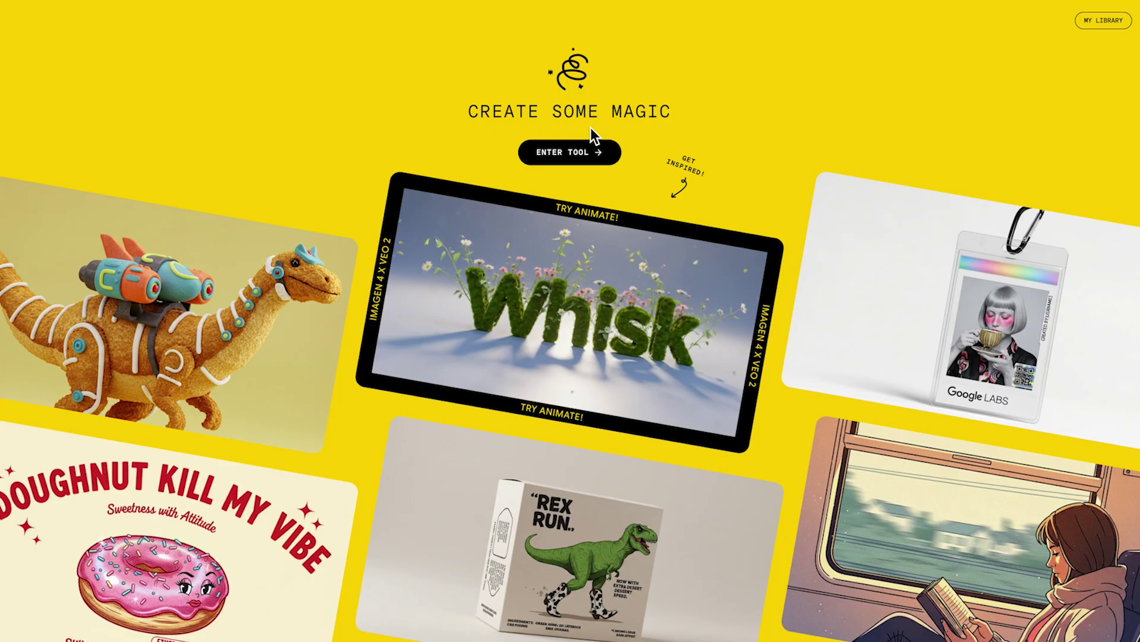
{"action": "scroll", "coordinate": [612, 178], "scroll_direction": "down", "scroll_amount": 5}
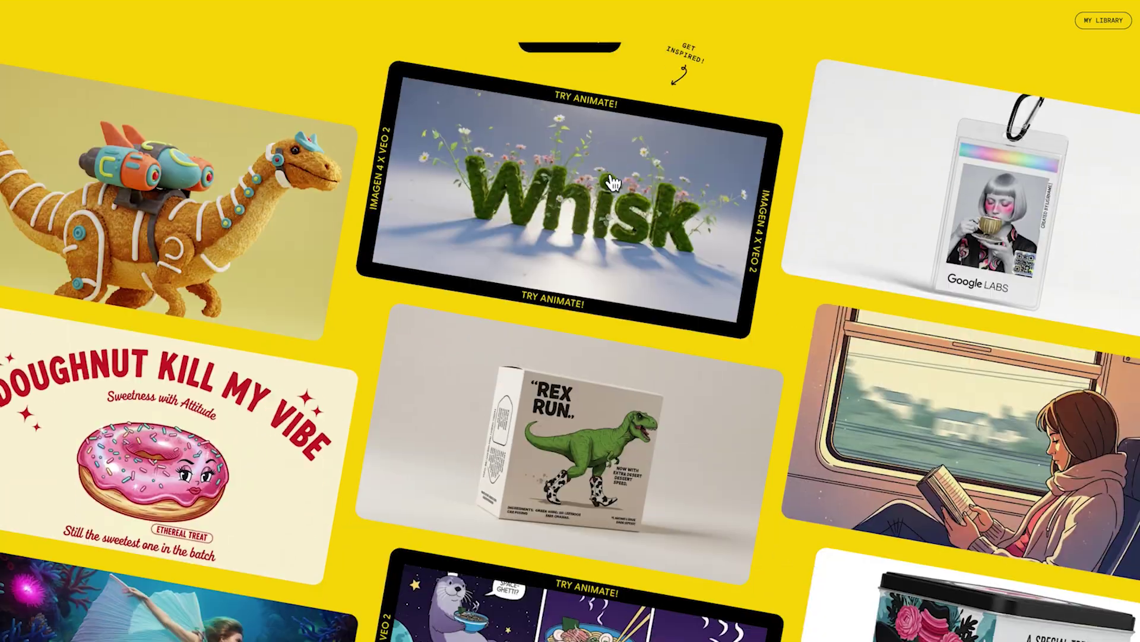
{"action": "scroll", "coordinate": [613, 183], "scroll_direction": "down", "scroll_amount": 3}
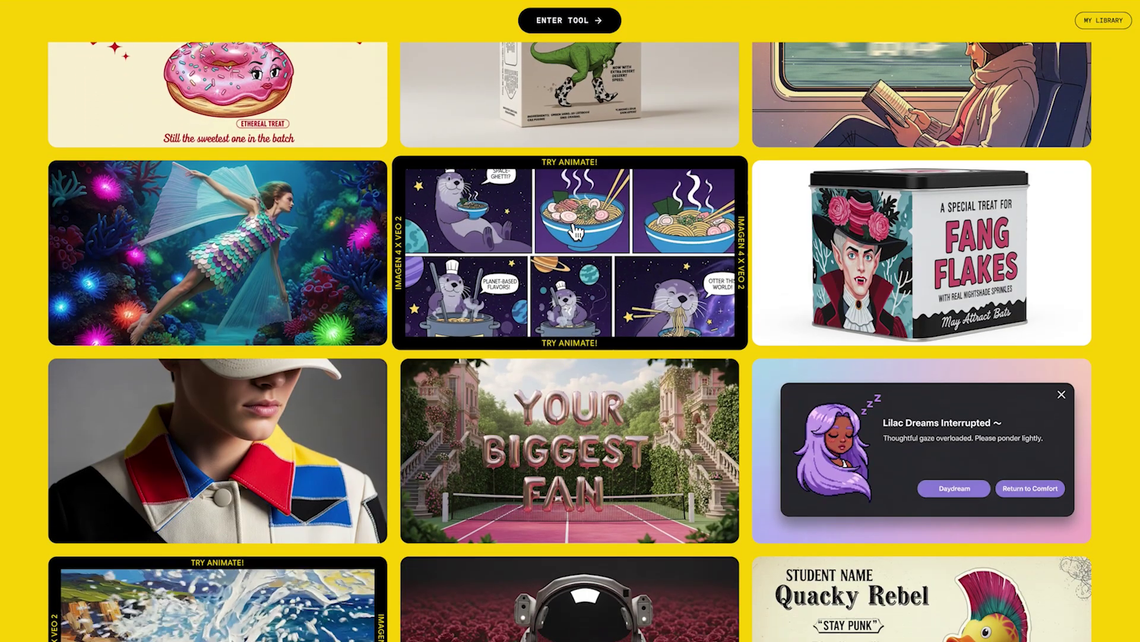
- Preview the otter ramen comic, cactus knight and crowned frog keycap gallery examples
{"action": "left_click", "coordinate": [641, 225]}
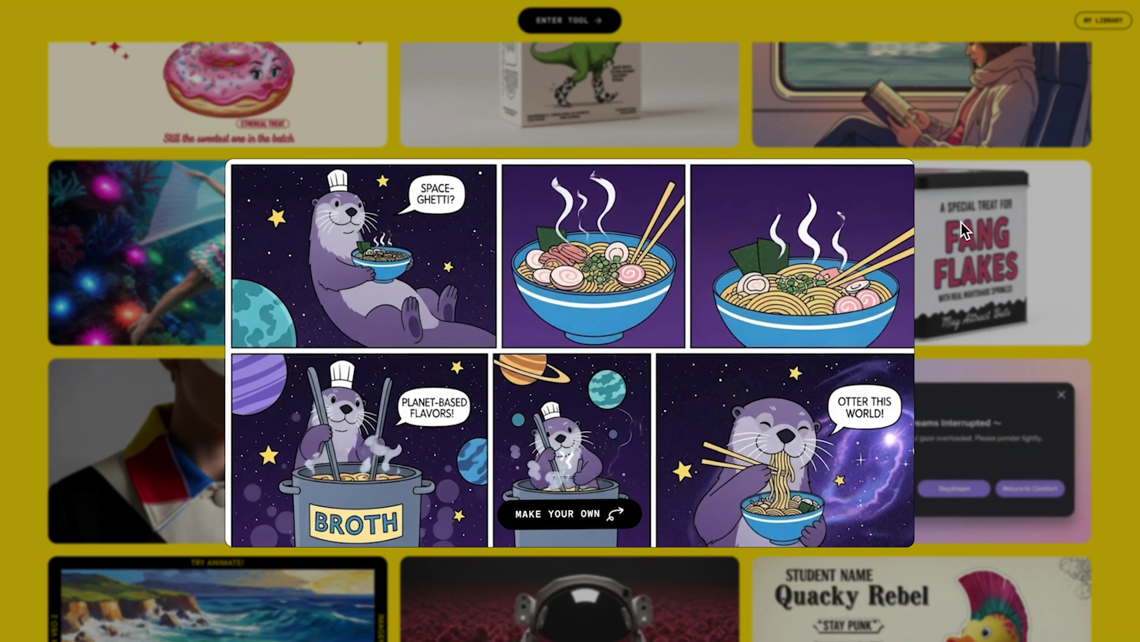
{"action": "left_click", "coordinate": [961, 222]}
{"action": "scroll", "coordinate": [654, 588], "scroll_direction": "down", "scroll_amount": 4}
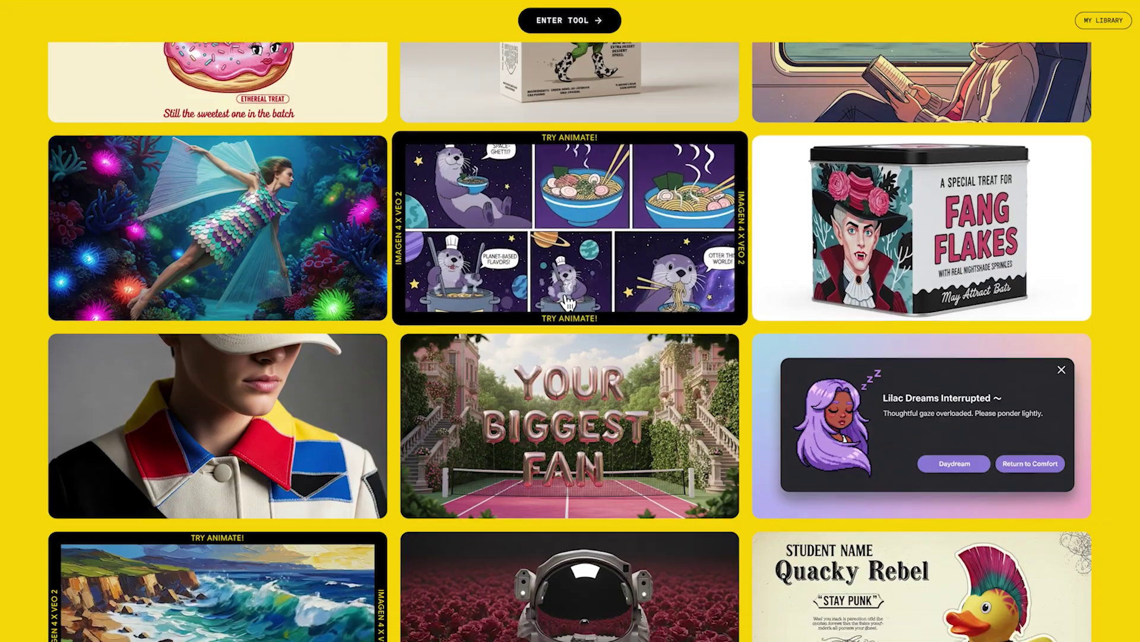
{"action": "left_click", "coordinate": [640, 593]}
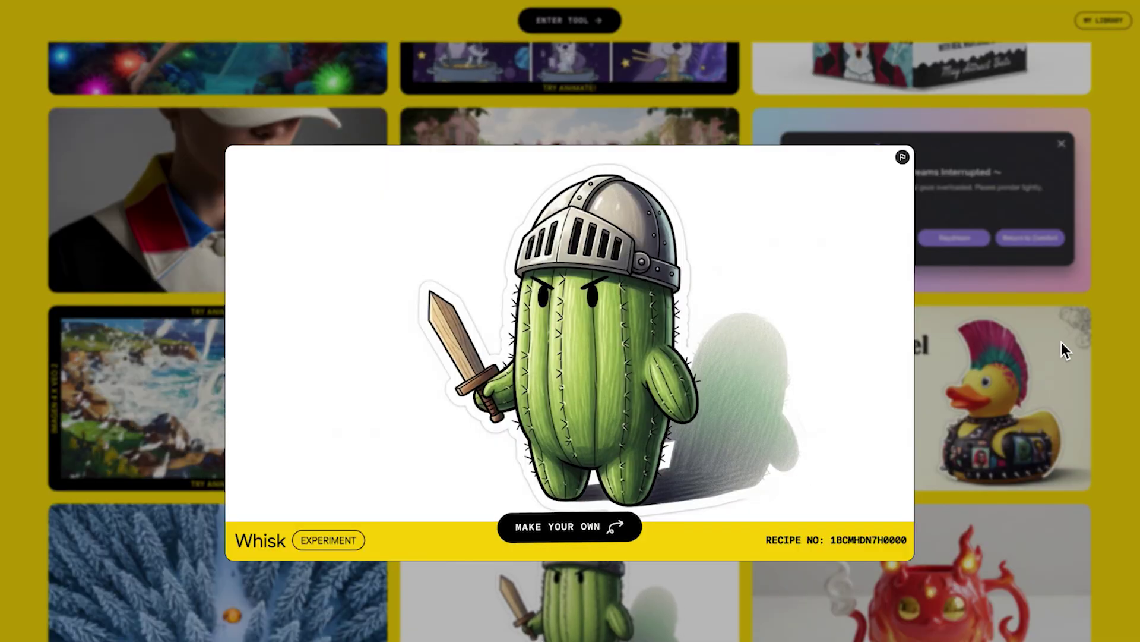
{"action": "left_click", "coordinate": [1074, 335]}
{"action": "scroll", "coordinate": [1009, 332], "scroll_direction": "down", "scroll_amount": 7}
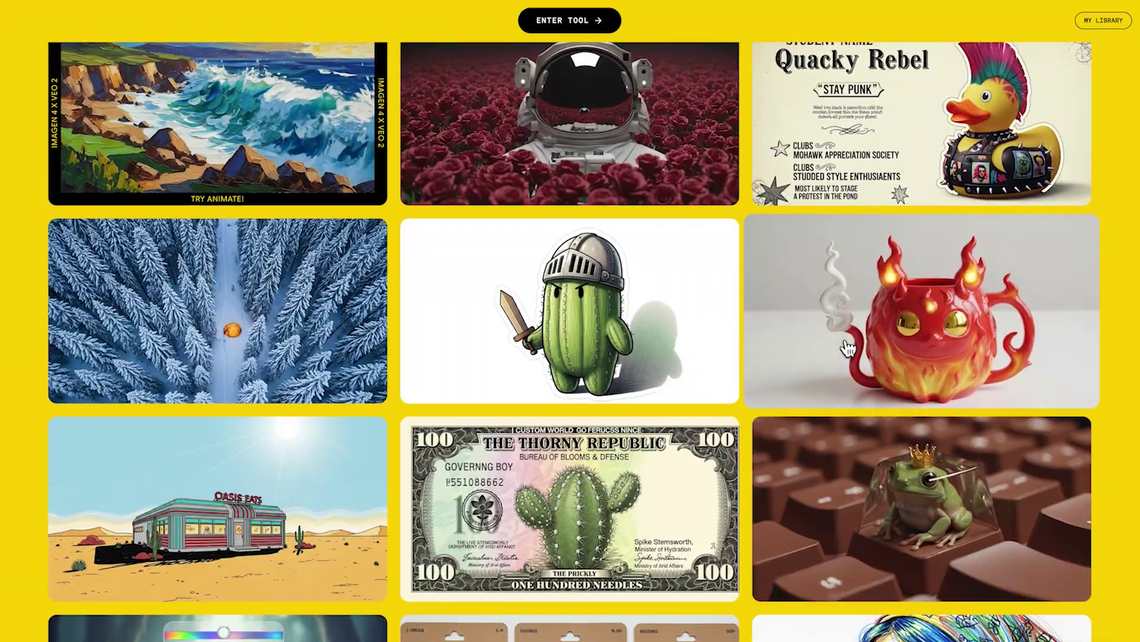
{"action": "left_click", "coordinate": [861, 369]}
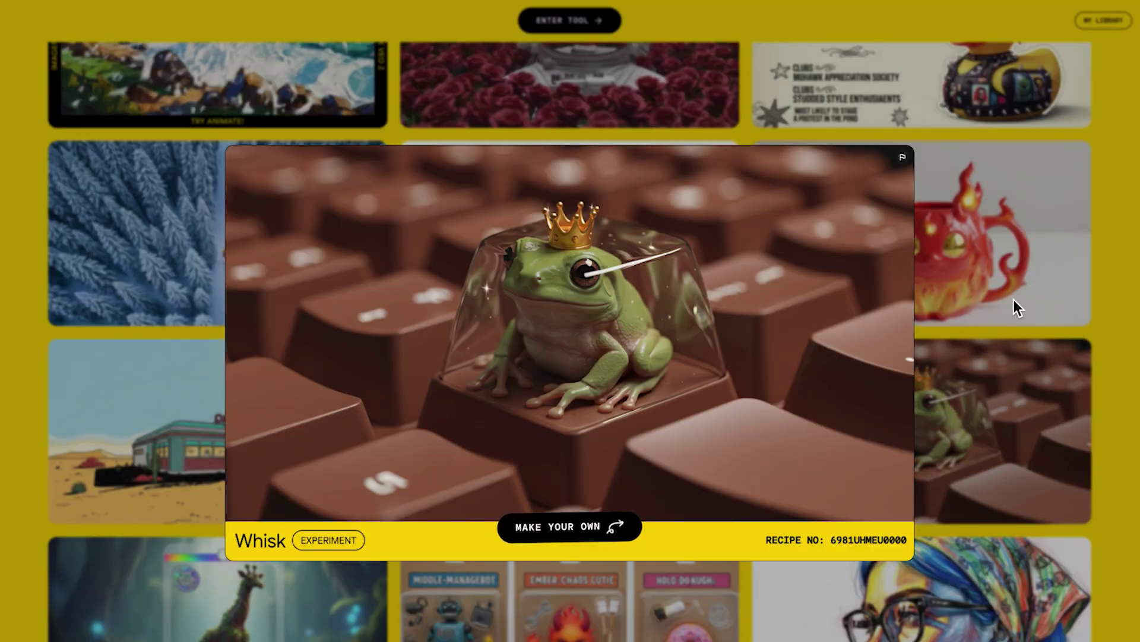
{"action": "left_click", "coordinate": [1014, 303]}
{"action": "scroll", "coordinate": [1014, 306], "scroll_direction": "down", "scroll_amount": 10}
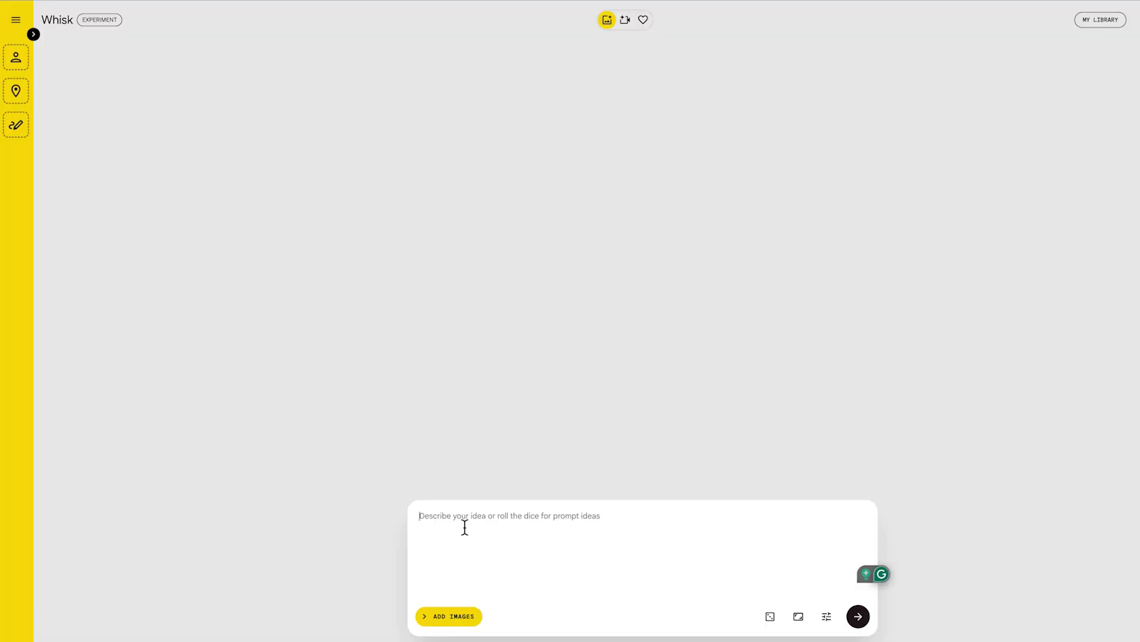
- Paste the Krono steampunk hamster character prompt and submit it to generate images
{"action": "type", "text": "Pixar-styled, full body shot of 3D Character of Krono, the Chrono-Explorer Hamster: A character portrait. Small, slightly scruffy 'star-dusted grey' hamster with subtle darker tabby stripes, cream belly, and bright sapphire blue eyes. Features highly detailed, asymmetrical steampunk goggles (one large telescopic brass/copper lens; one smaller with green reticle; worn leather strap with clock buckle). Carries a bulging dark teal canvas satchel with a brass compass rose emblem, tiny map & glowing amber time-crystal peeking out, plus era-themed patches. An oversized antique silver pocket watch with celestial engravings and erratically spinning hands is attached to the satchel. Wears a single polished dark wood ear cuff with an amber bead on the left ear. Whimsical, detailed, adventurous, intelligent, quirky. Clear, well-lit depiction, simple background."}
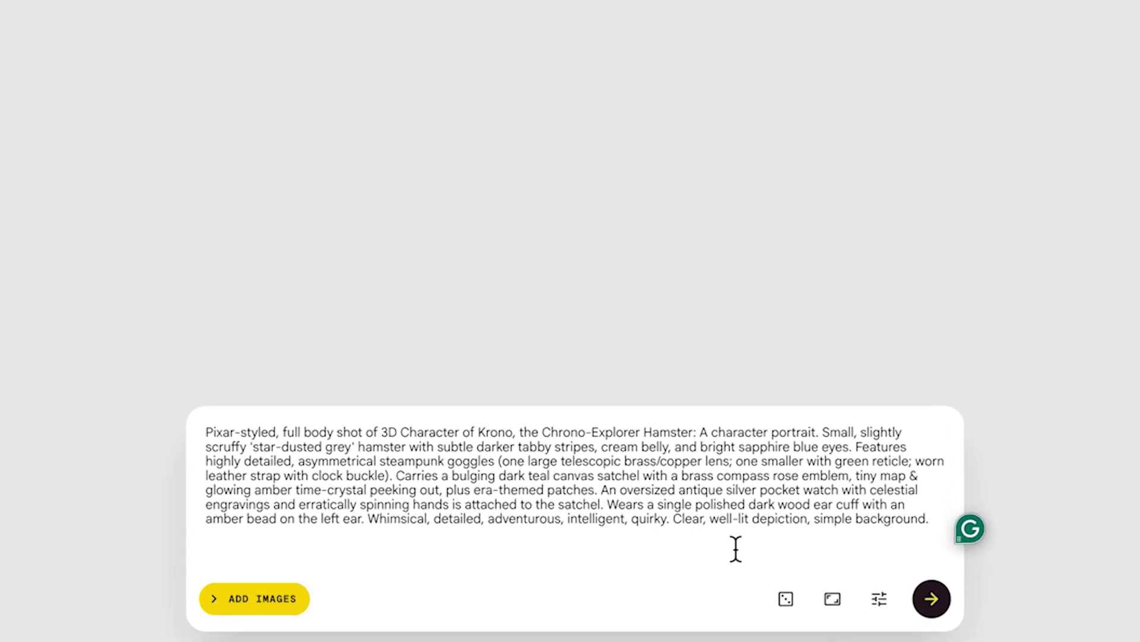
{"action": "left_click", "coordinate": [931, 599]}
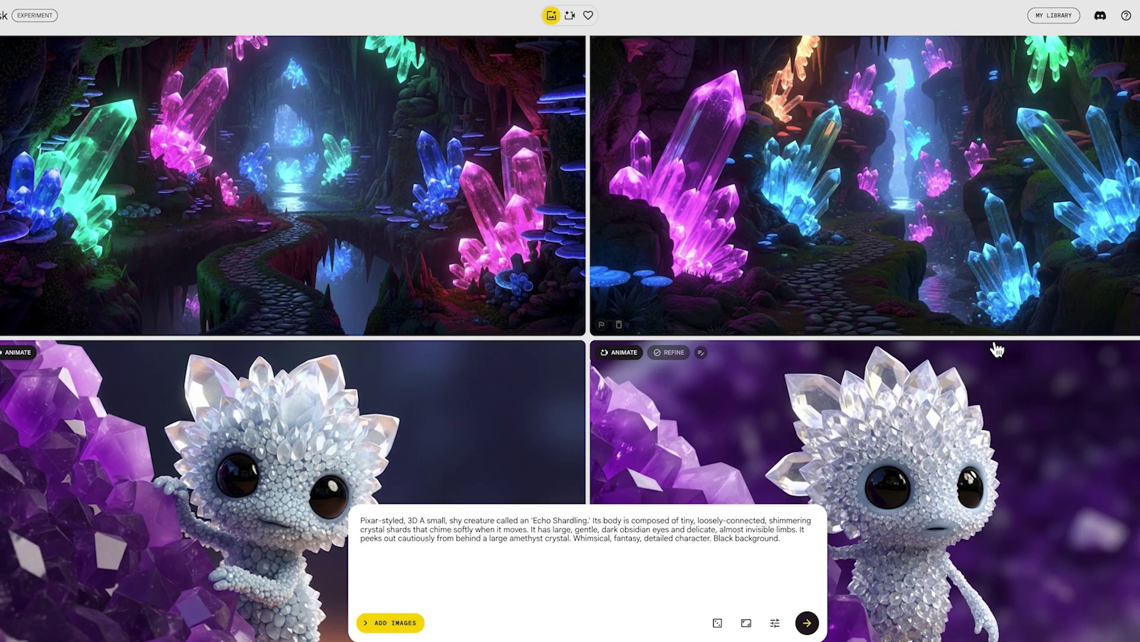
{"action": "scroll", "coordinate": [996, 348], "scroll_direction": "down", "scroll_amount": 2}
{"action": "scroll", "coordinate": [997, 349], "scroll_direction": "down", "scroll_amount": 10}
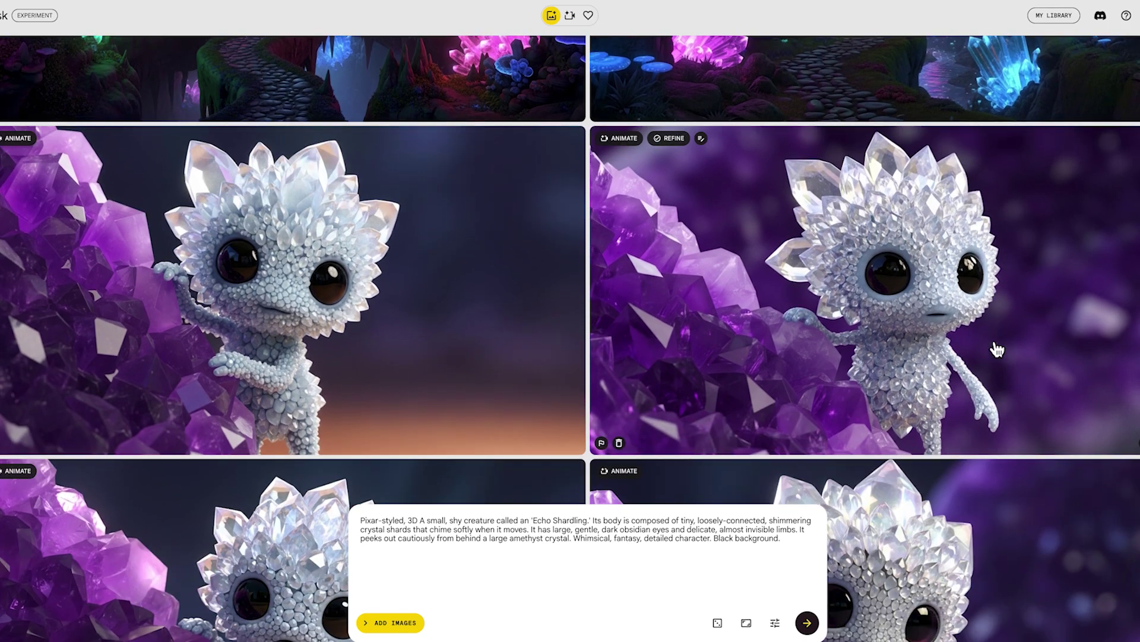
{"action": "scroll", "coordinate": [996, 349], "scroll_direction": "down", "scroll_amount": 6}
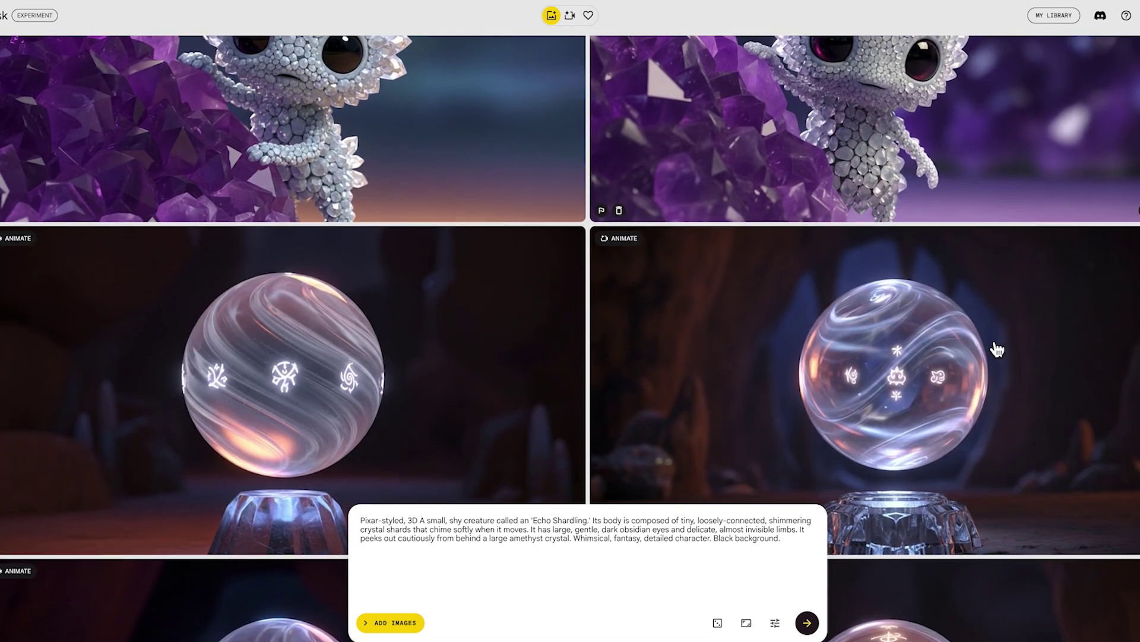
{"action": "scroll", "coordinate": [997, 349], "scroll_direction": "down", "scroll_amount": 10}
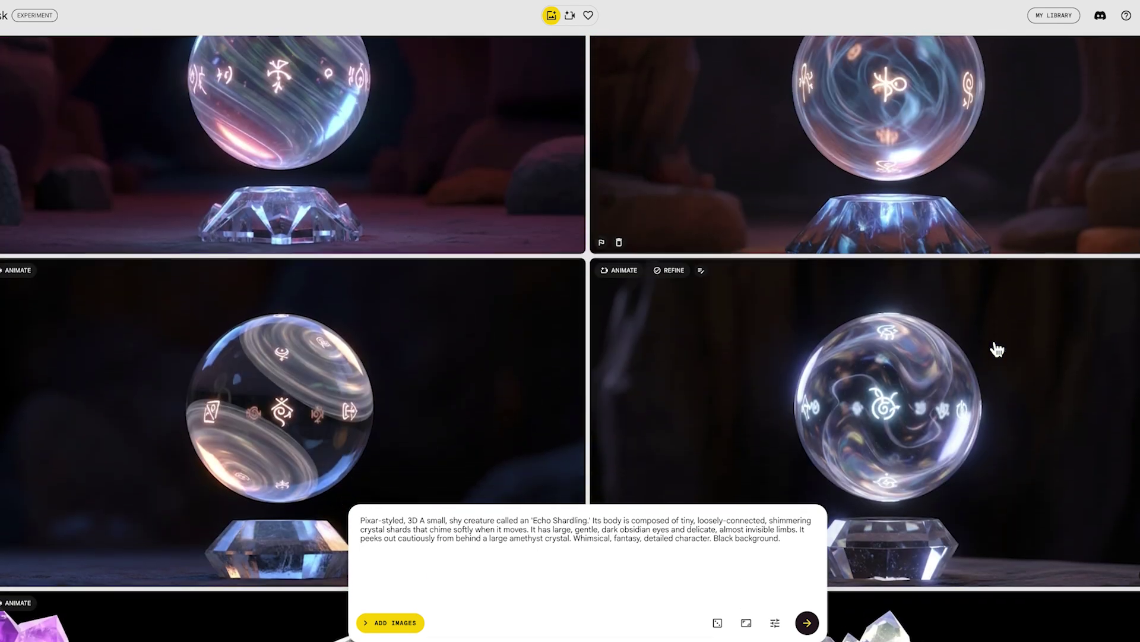
{"action": "scroll", "coordinate": [998, 349], "scroll_direction": "down", "scroll_amount": 1}
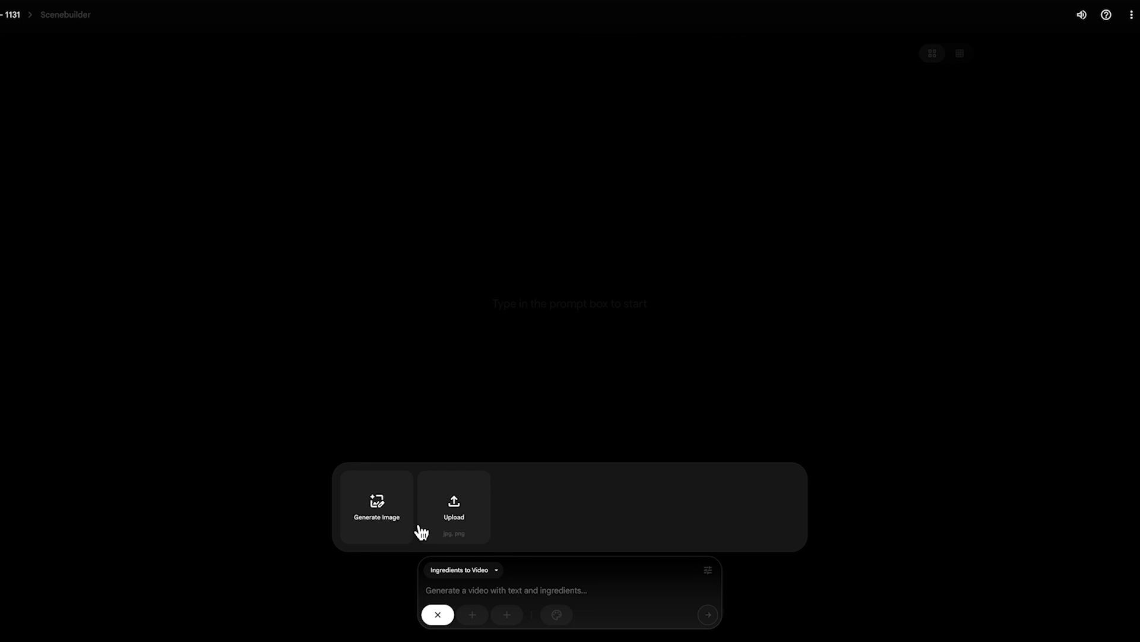
- Upload and crop the hamster image as the first ingredient
{"action": "left_click", "coordinate": [458, 516]}
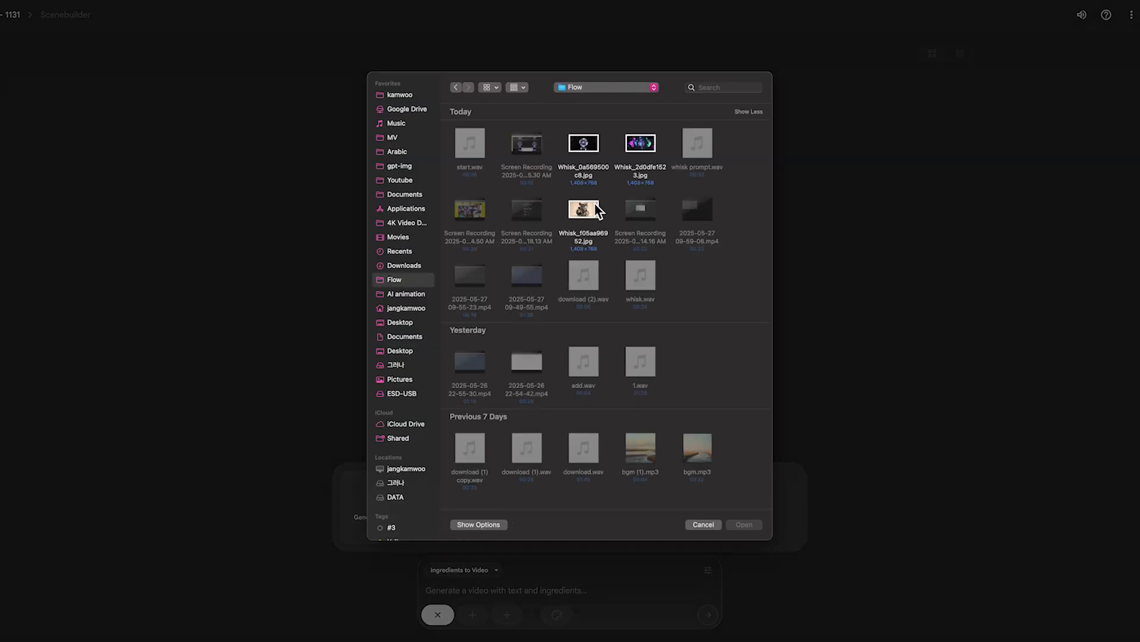
{"action": "left_click", "coordinate": [745, 526]}
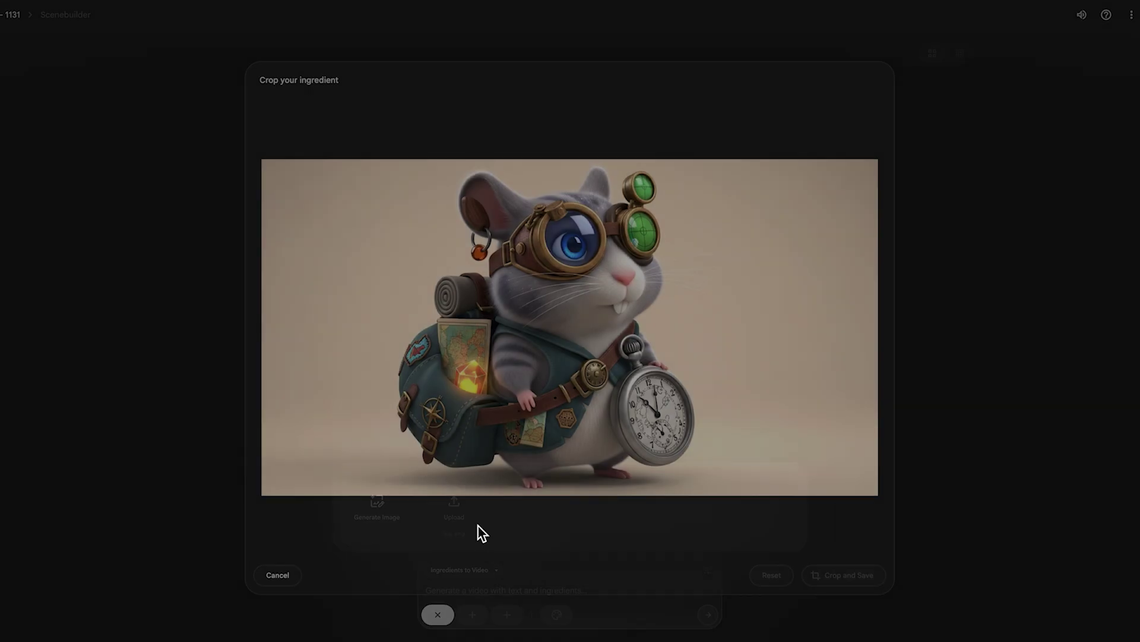
{"action": "left_click", "coordinate": [831, 579]}
- Add the crystal cave and glowing orb ingredients, paste the video prompt, and generate
{"action": "left_click", "coordinate": [461, 609]}
{"action": "left_click", "coordinate": [620, 510]}
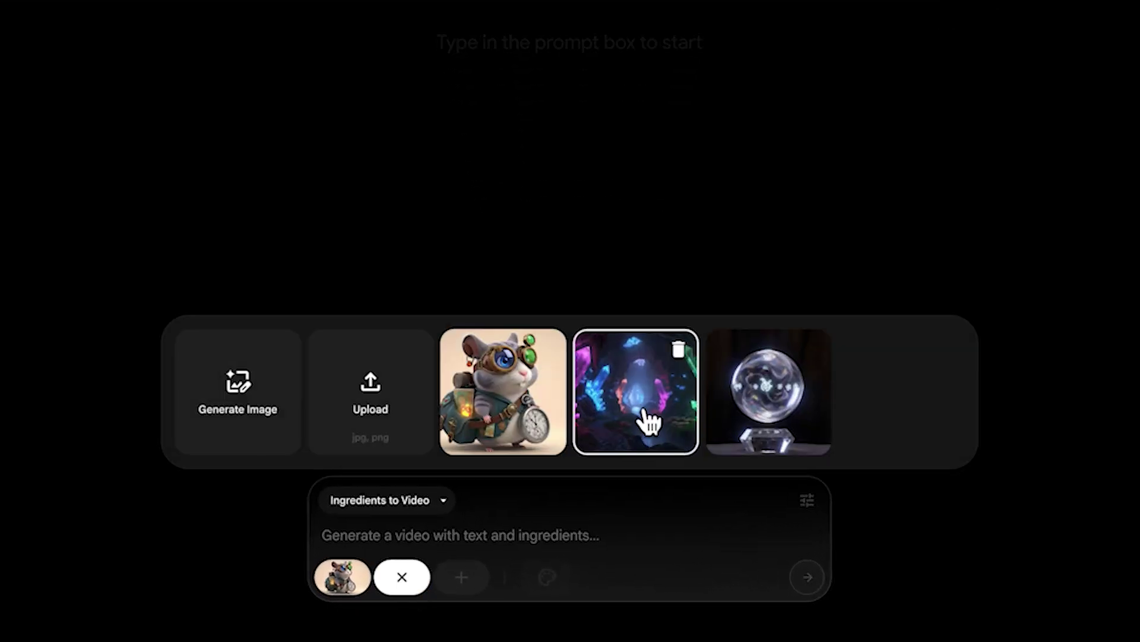
{"action": "left_click", "coordinate": [474, 591]}
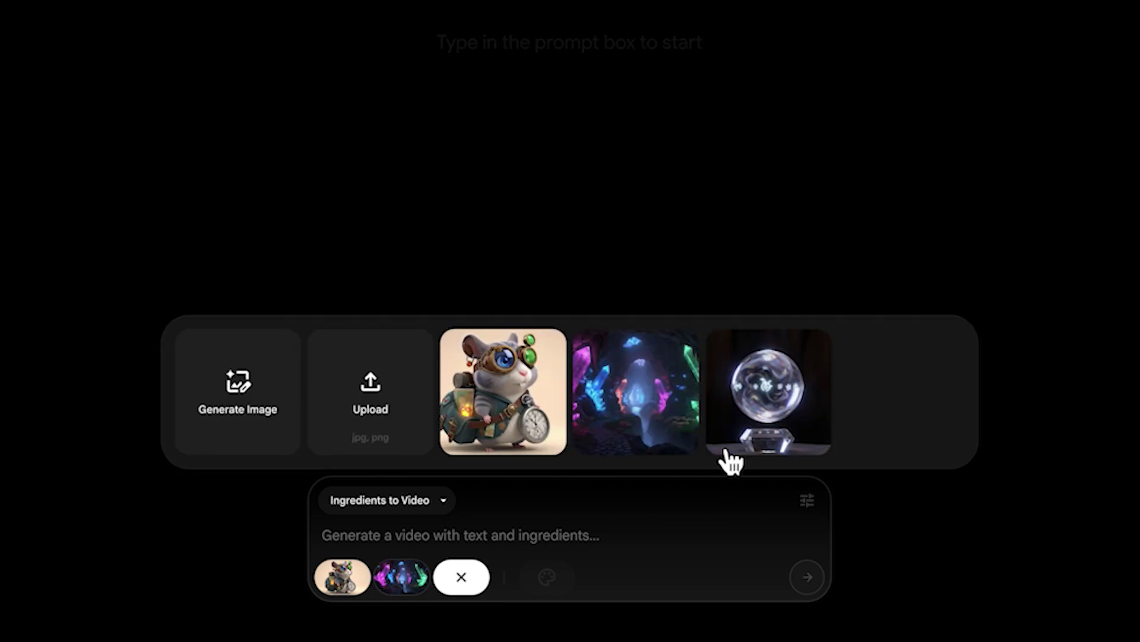
{"action": "left_click", "coordinate": [778, 429]}
{"action": "type", "text": "Cinematic 3D animation, whimsical fantasy style with a strong sense of wonder and triumphant discovery.  [Krono_hamster_ingredient] (Chrono-Explorer Hamster with steampunk goggles and satchel) cautiously navigates a treacherous, glowing crystal cave path. Krono pushes past a curtain of thick, bioluminescent vines, emerging into a larger chamber. Ahead, the majestic 'Resonance Orb' (spherical, opalescent, pulsating with warm golden light) hovers amidst radiant amethyst crystals.  Krono freezes instantly. Extreme close-up on Krono's face: sapphire blue eyes widen dramatically, erupting with a brilliant, electric sparkle of pure joy, awe, and profound discovery, intensely reflecting the Orb's golden light. Whiskers twitch, mouth opens.  Audio: Soft footsteps, vine rustle, mystical cave hum. A magical reveal sound effect as the Orb appears. Krono's clear, triumphant, joyous exclamation: \"드디어 찾았다!!\" (I finally found it!!). Adventurous and wondrous background music swells powerfully. The Resonance Orb emits a captivating, warm hum that resonates with Krono's excitement."}
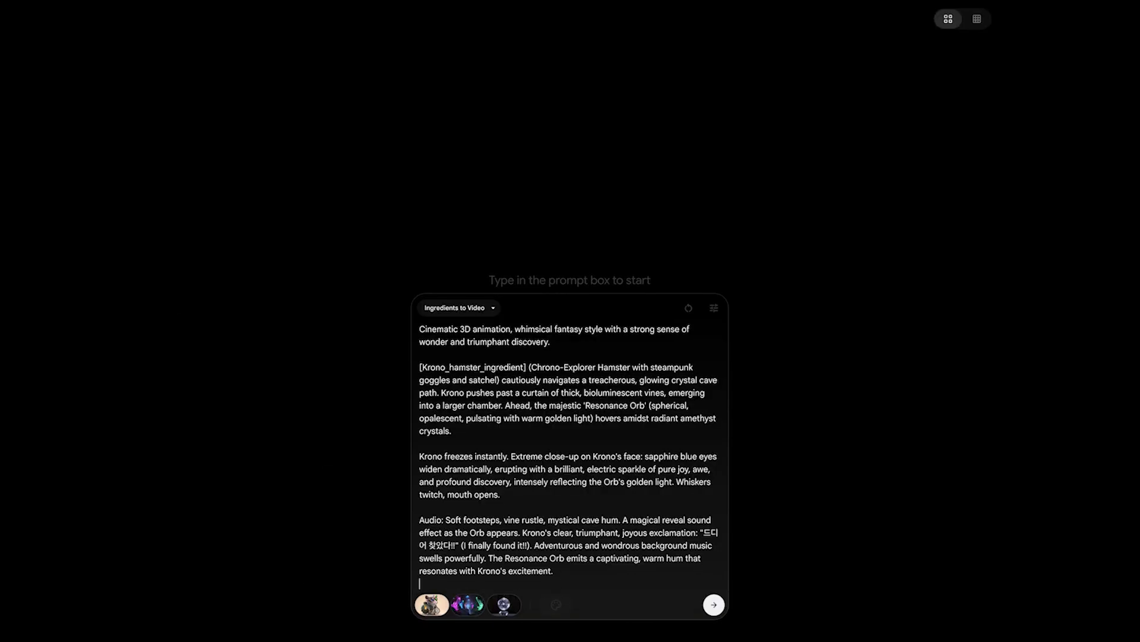
{"action": "left_click", "coordinate": [714, 605]}
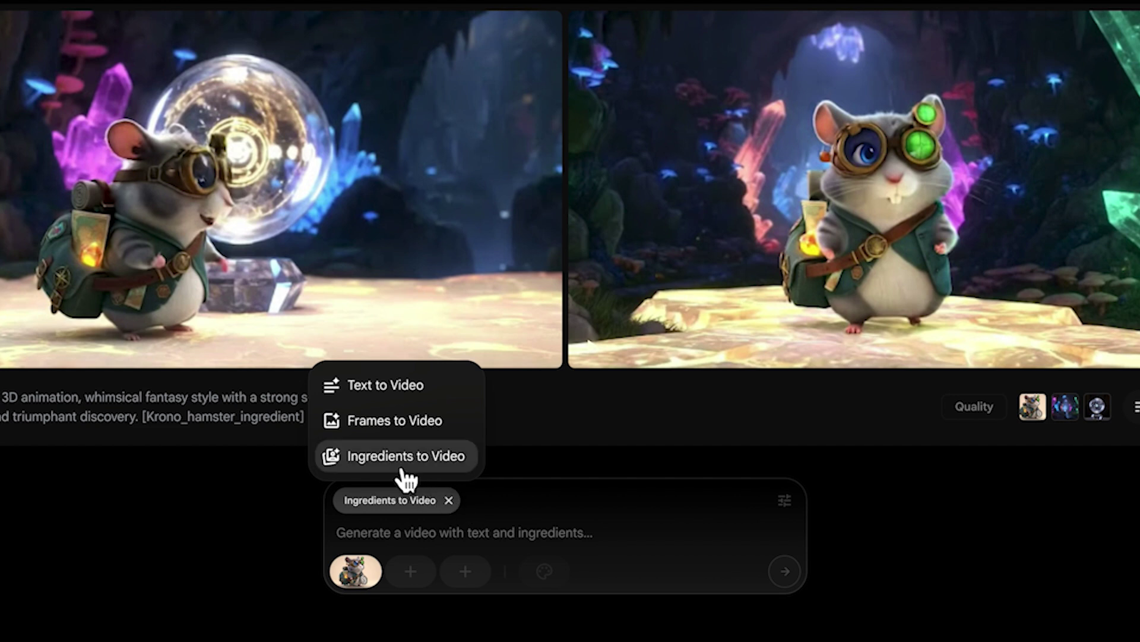
- Set the generation quality to Highest Quality (Experimental Audio)
{"action": "left_click", "coordinate": [404, 466]}
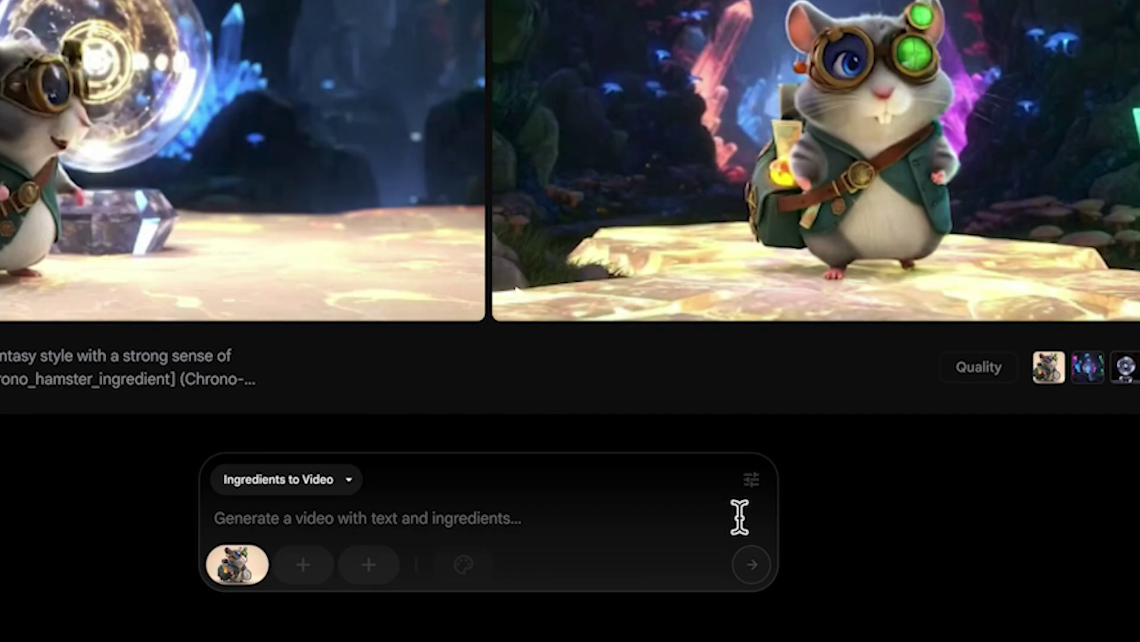
{"action": "left_click", "coordinate": [751, 481]}
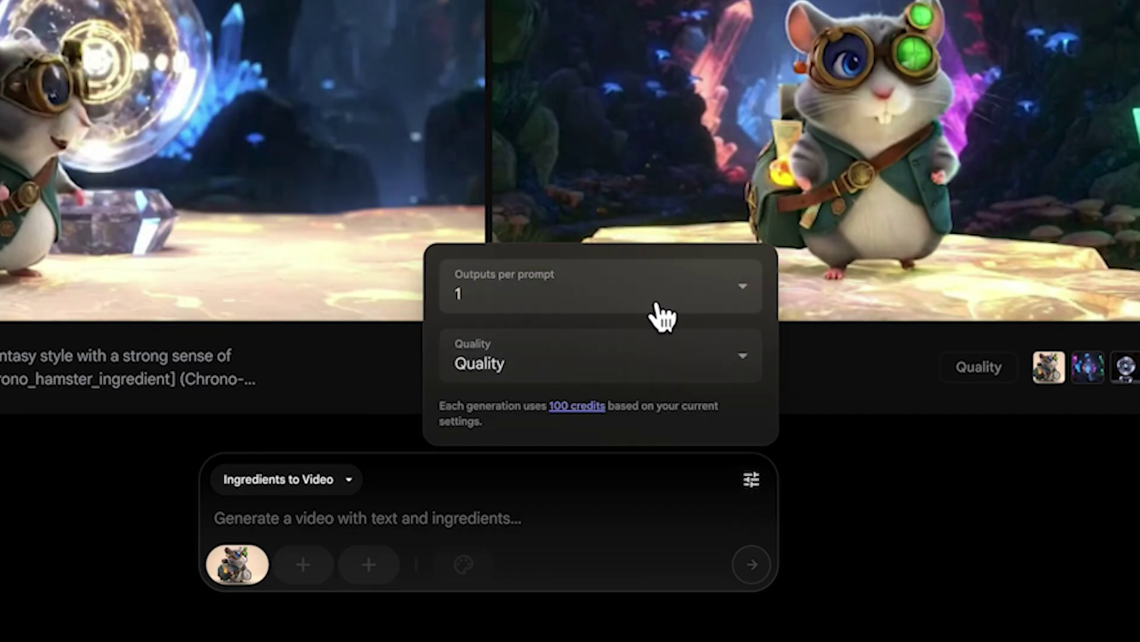
{"action": "left_click", "coordinate": [647, 353]}
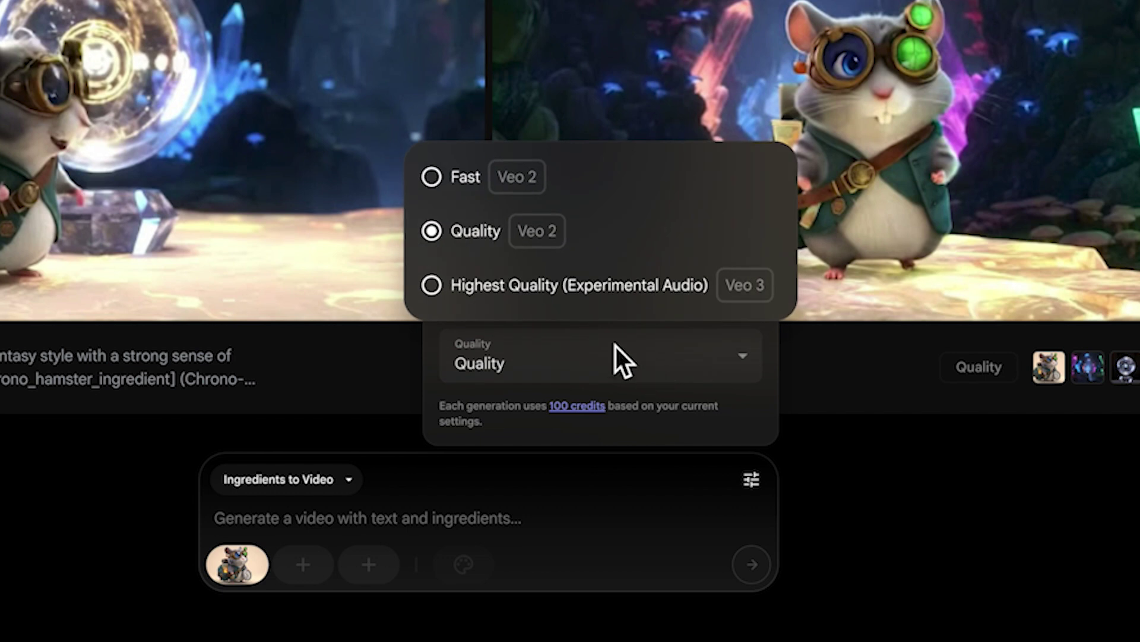
{"action": "left_click", "coordinate": [528, 294]}
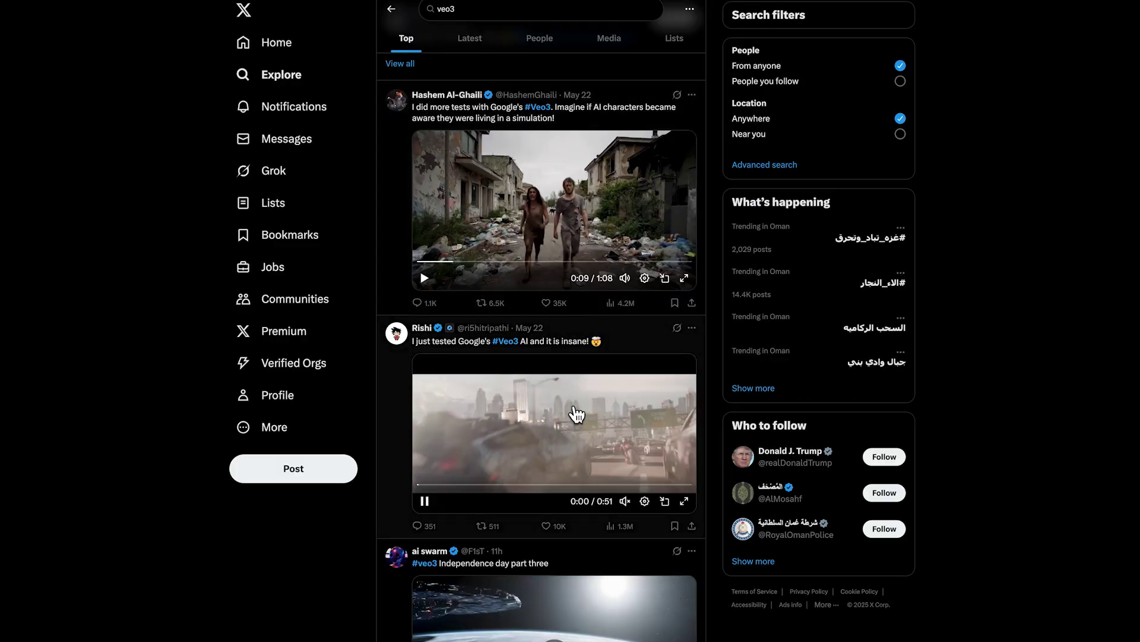
- Watch the veo3 search result videos with sound on, then leave full screen
{"action": "scroll", "coordinate": [606, 427], "scroll_direction": "down", "scroll_amount": 1}
{"action": "left_click", "coordinate": [627, 431]}
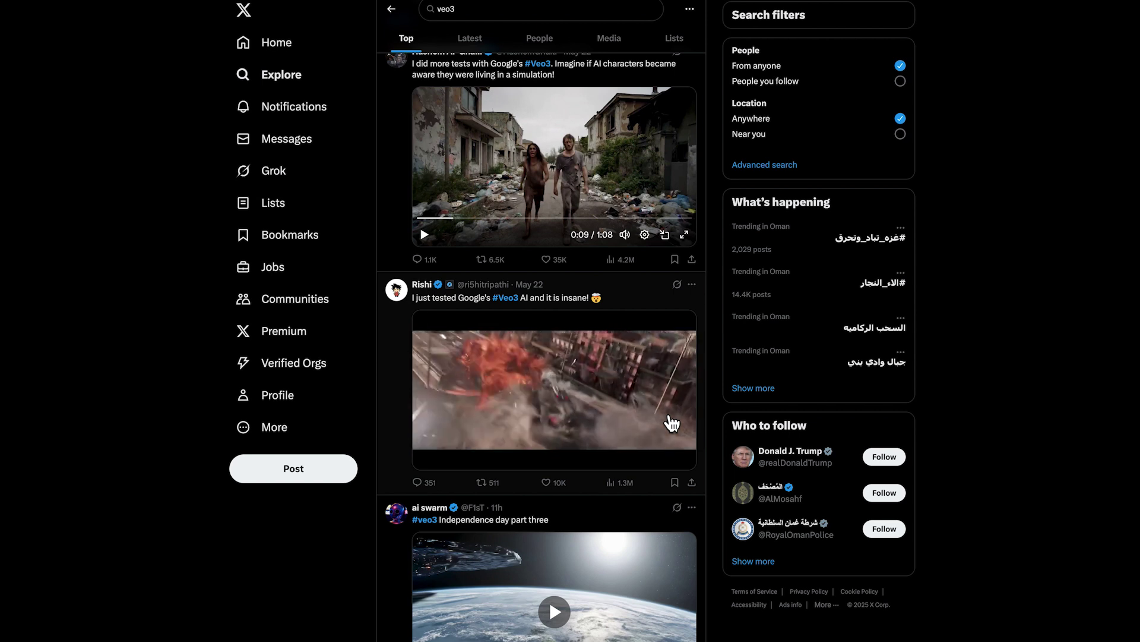
{"action": "scroll", "coordinate": [672, 423], "scroll_direction": "down", "scroll_amount": 1}
{"action": "scroll", "coordinate": [672, 423], "scroll_direction": "down", "scroll_amount": 3}
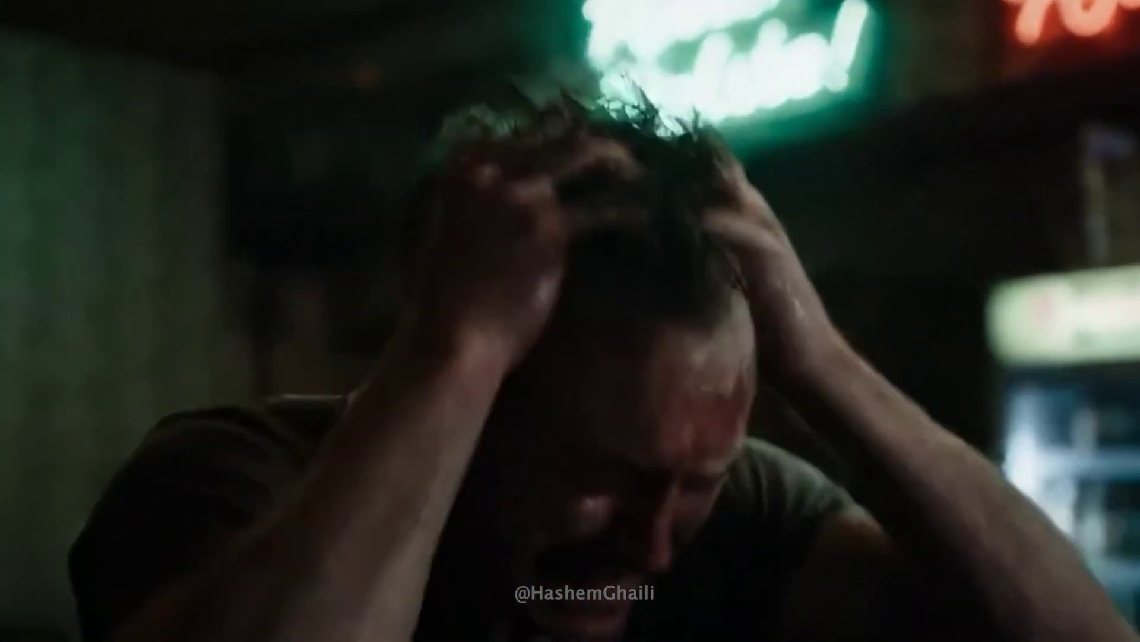
{"action": "key", "text": "Escape"}
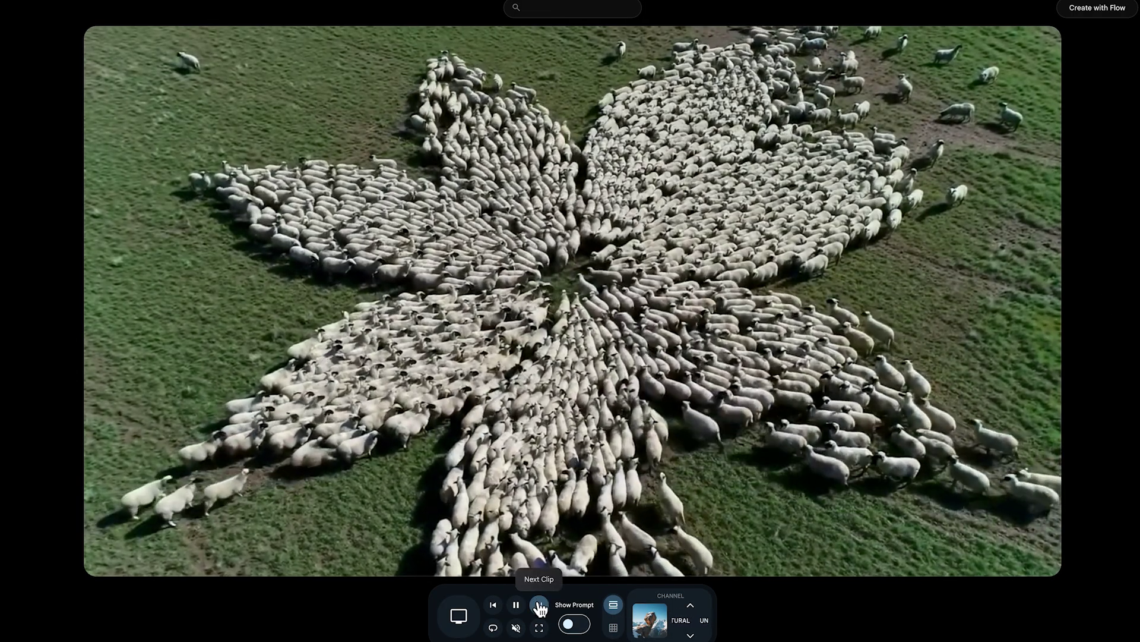
- Skip to the next Flow TV clip and turn its sound on
{"action": "left_click", "coordinate": [539, 606]}
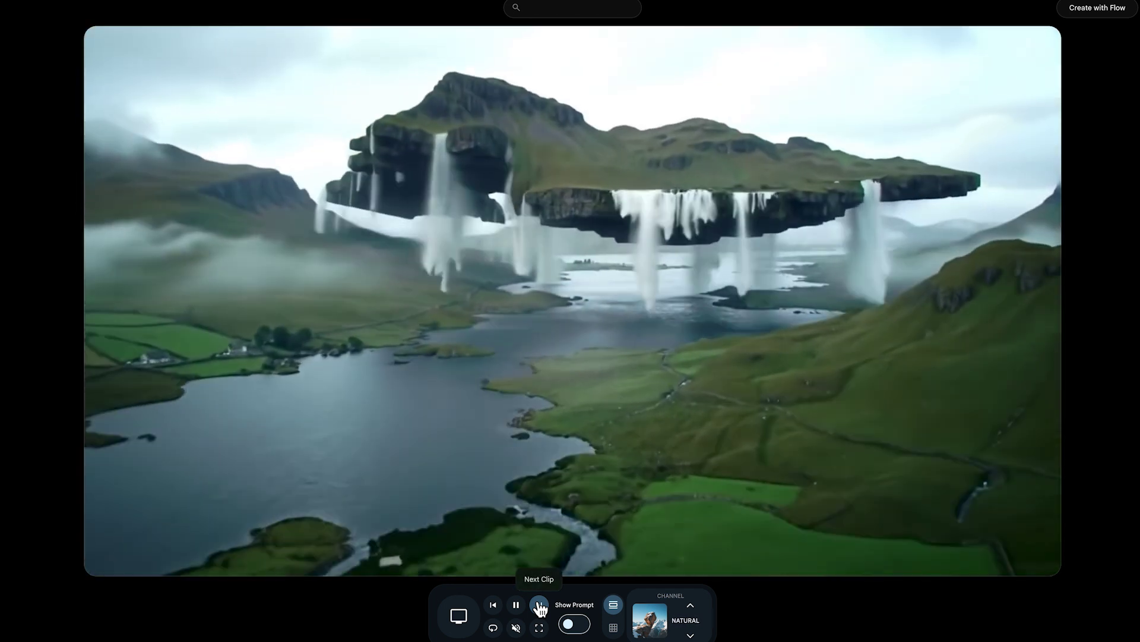
{"action": "left_click", "coordinate": [516, 629]}
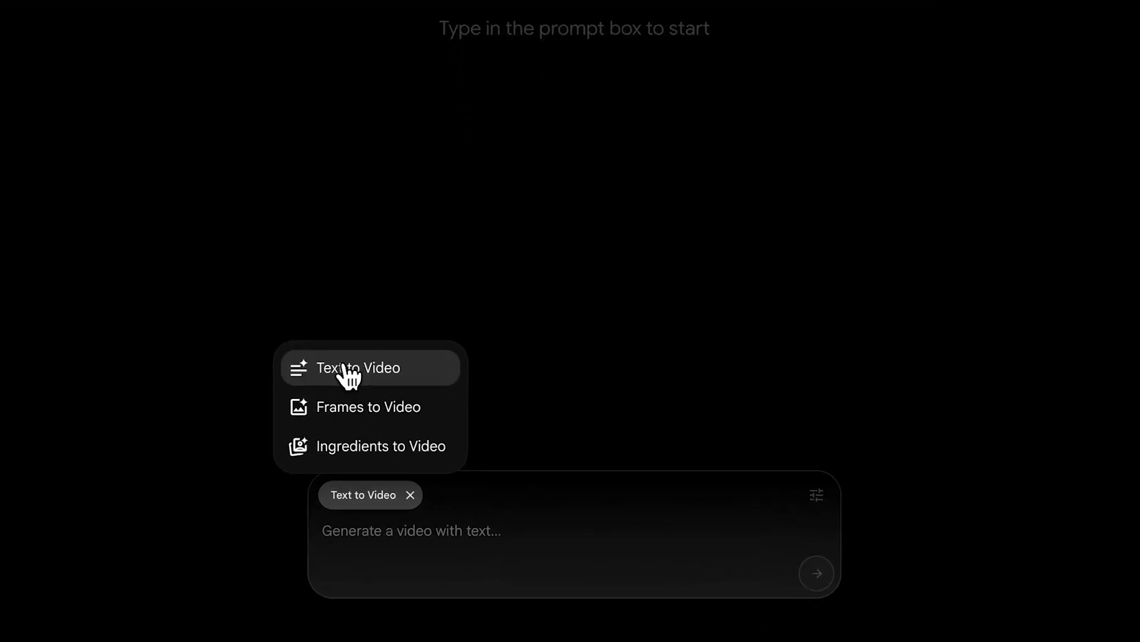
- Select Text to Video mode and open the Quality options in generation settings
{"action": "left_click", "coordinate": [345, 367]}
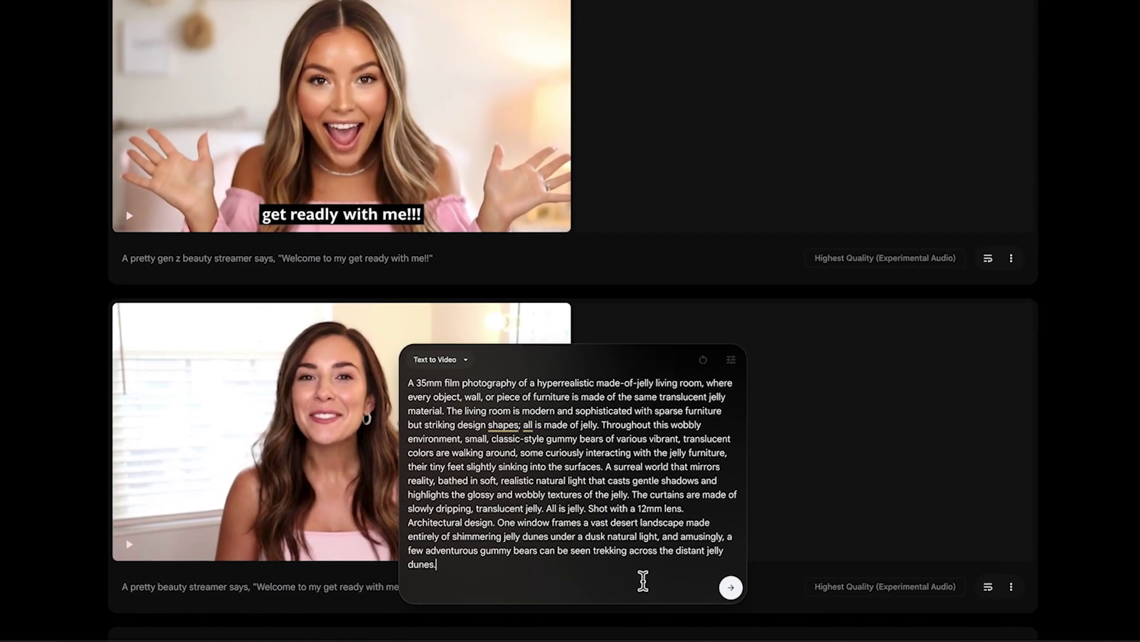
{"action": "left_click", "coordinate": [736, 354]}
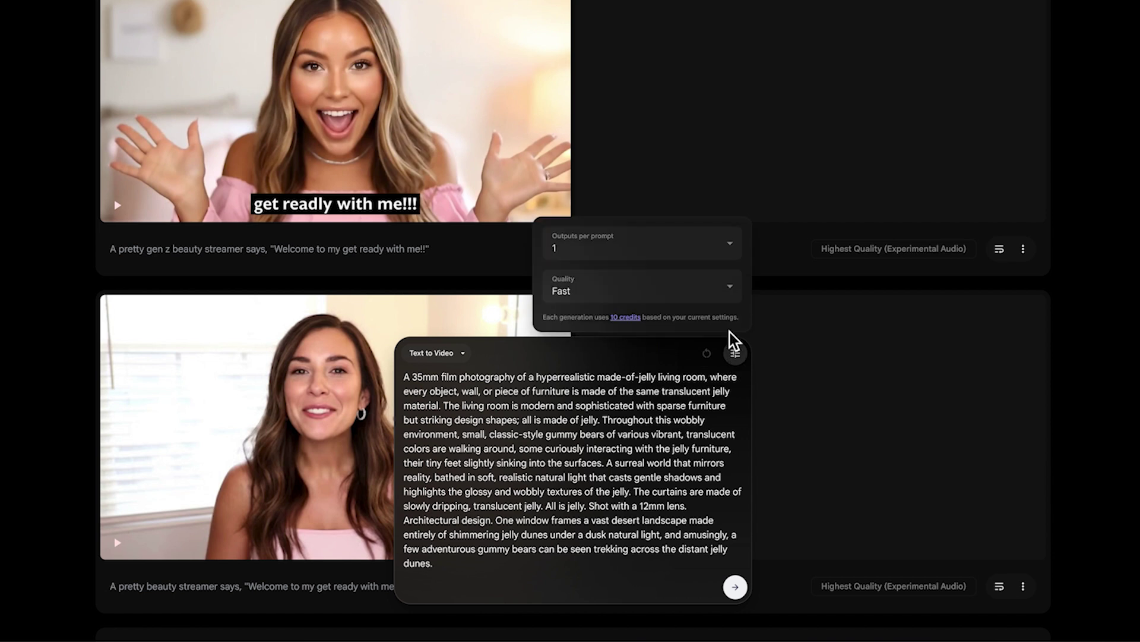
{"action": "left_click", "coordinate": [700, 297]}
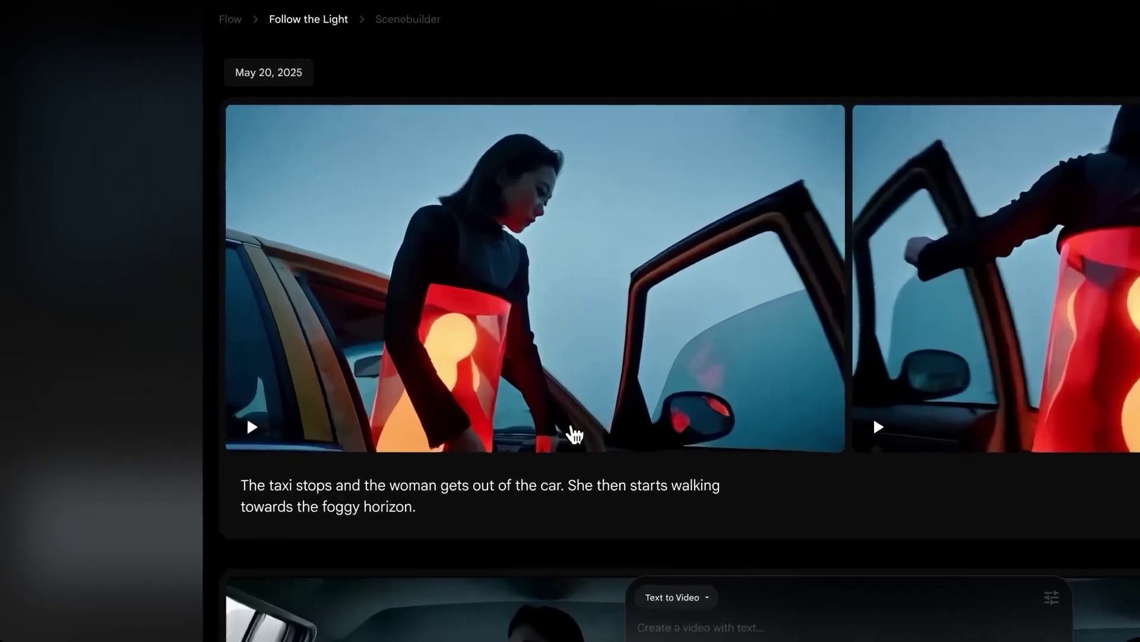
- Add the taxi clip to a scene and open the scene continuation options
{"action": "mouse_move", "coordinate": [208, 290]}
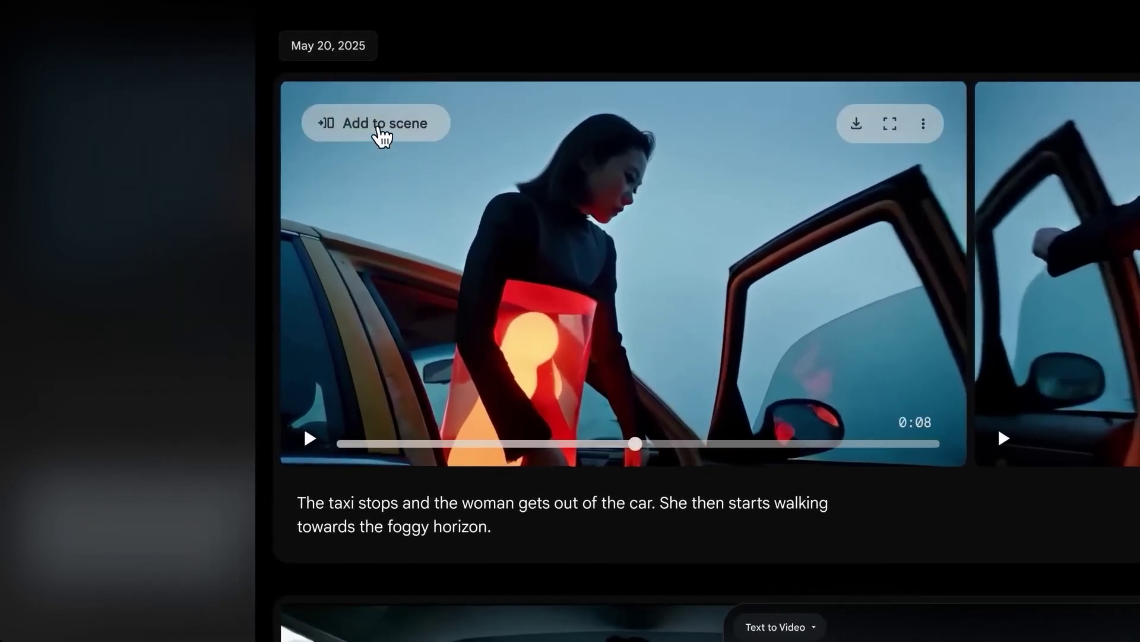
{"action": "left_click", "coordinate": [380, 132]}
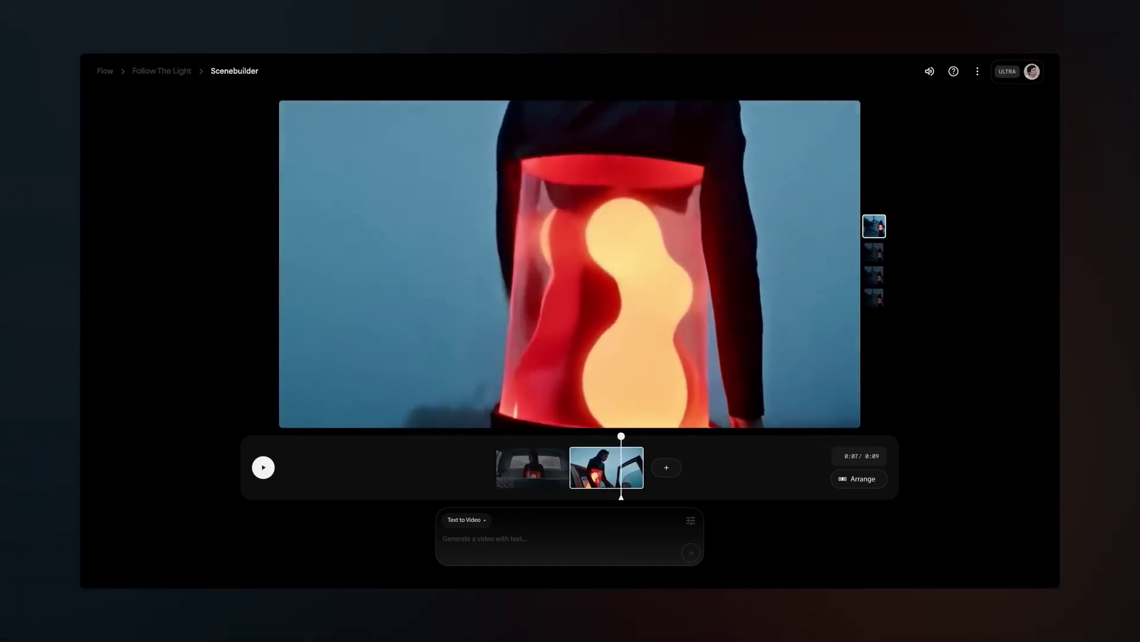
{"action": "left_click", "coordinate": [668, 466]}
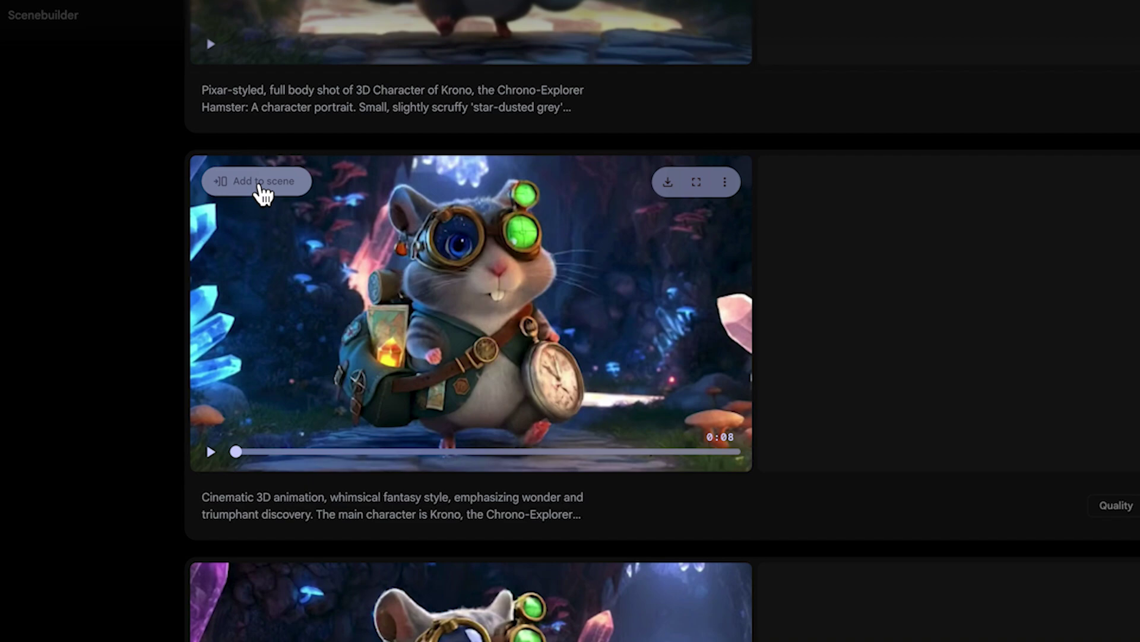
- Add the hamster crystal-cave clip, trim its end shorter, and start a Jump to shot
{"action": "left_click", "coordinate": [263, 193]}
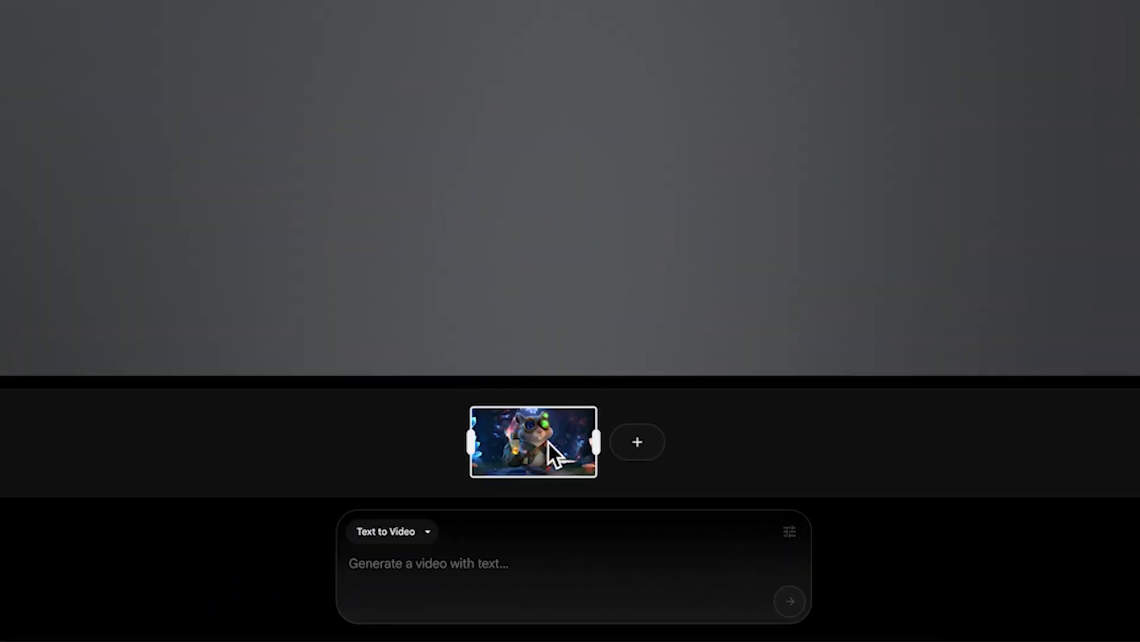
{"action": "left_click_drag", "start_coordinate": [596, 441], "coordinate": [539, 443]}
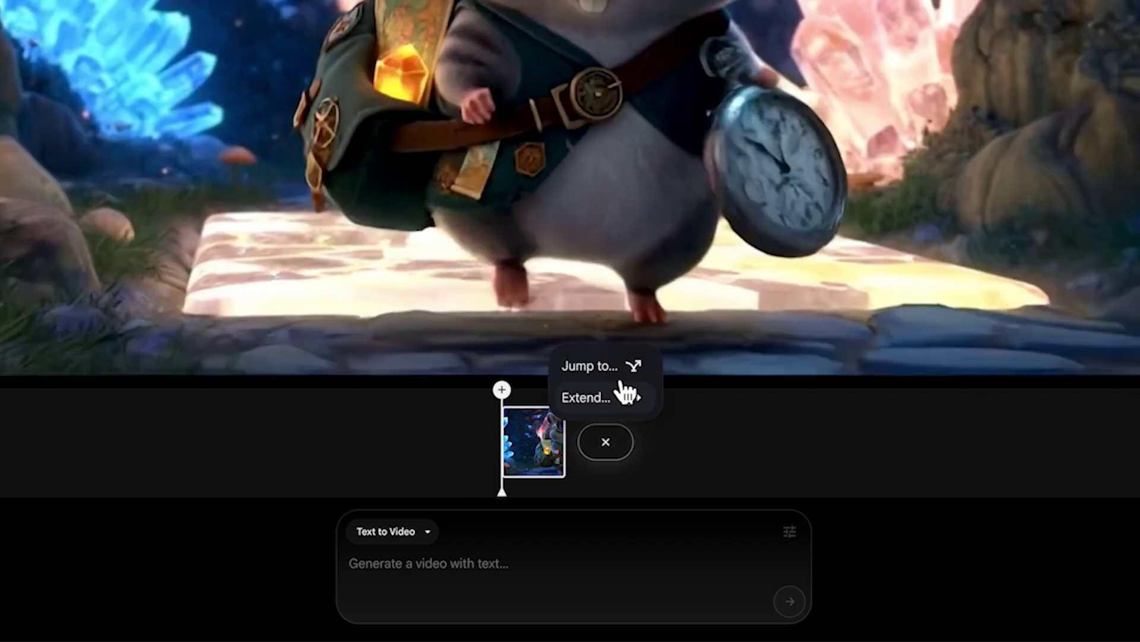
{"action": "left_click", "coordinate": [620, 371]}
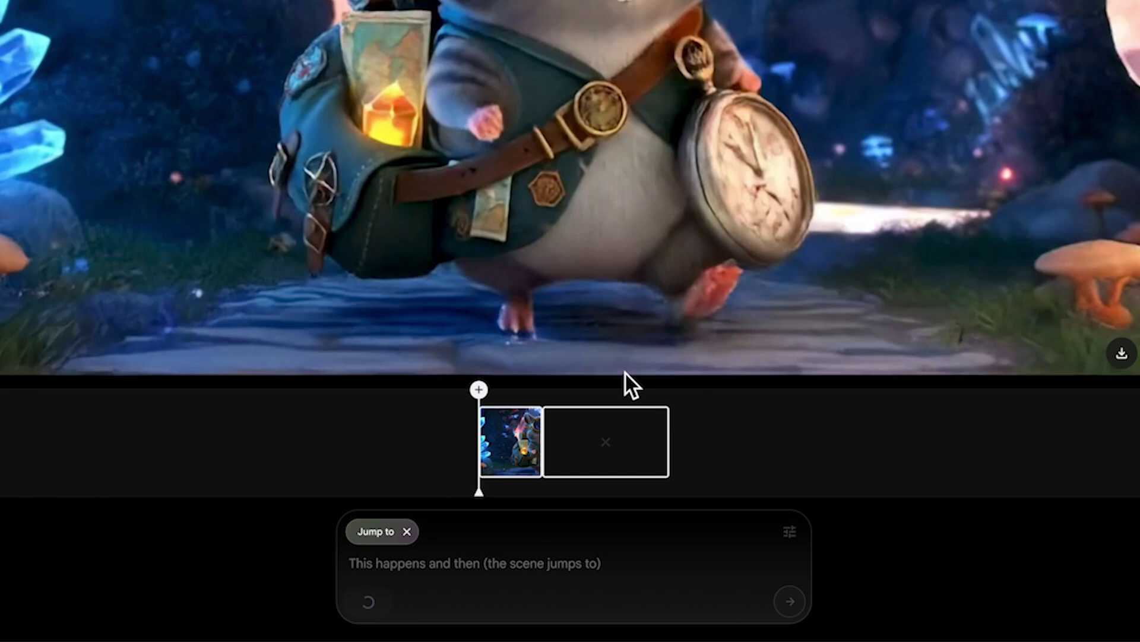